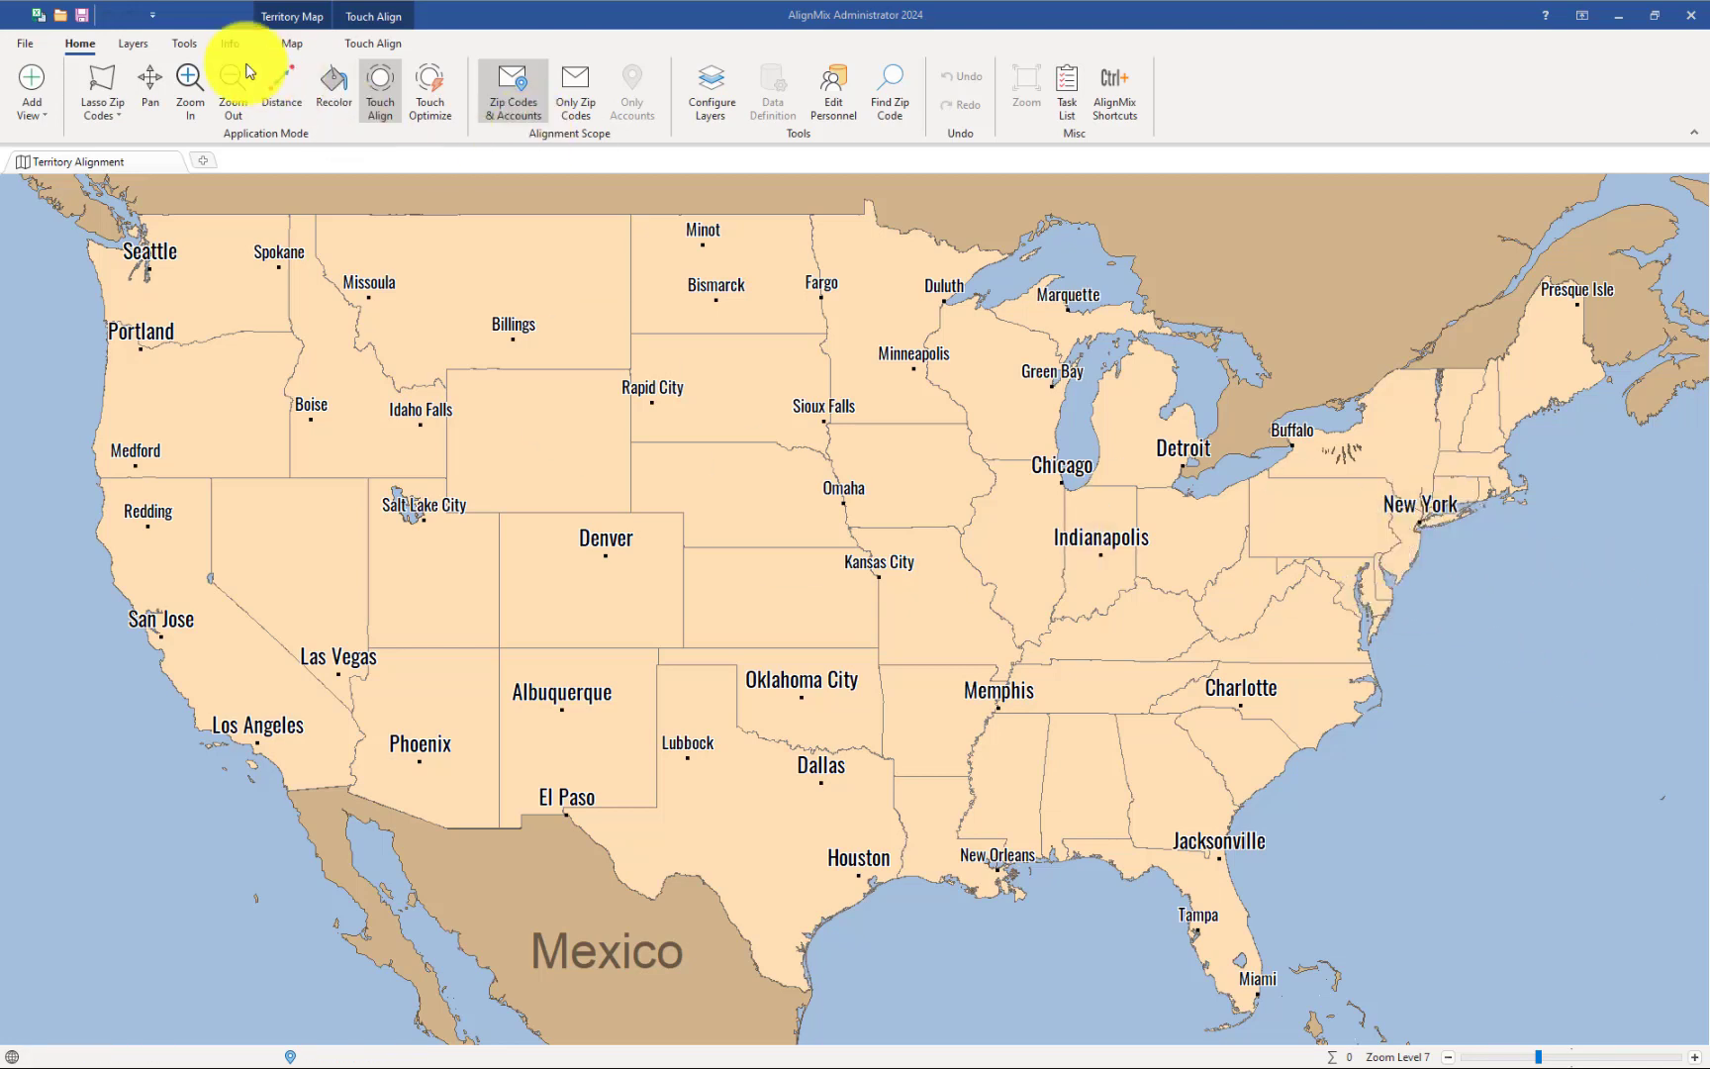
Import the Excel account spreadsheet from the Desktop using Import Your Data.
click(25, 45)
mouse_move(79, 293)
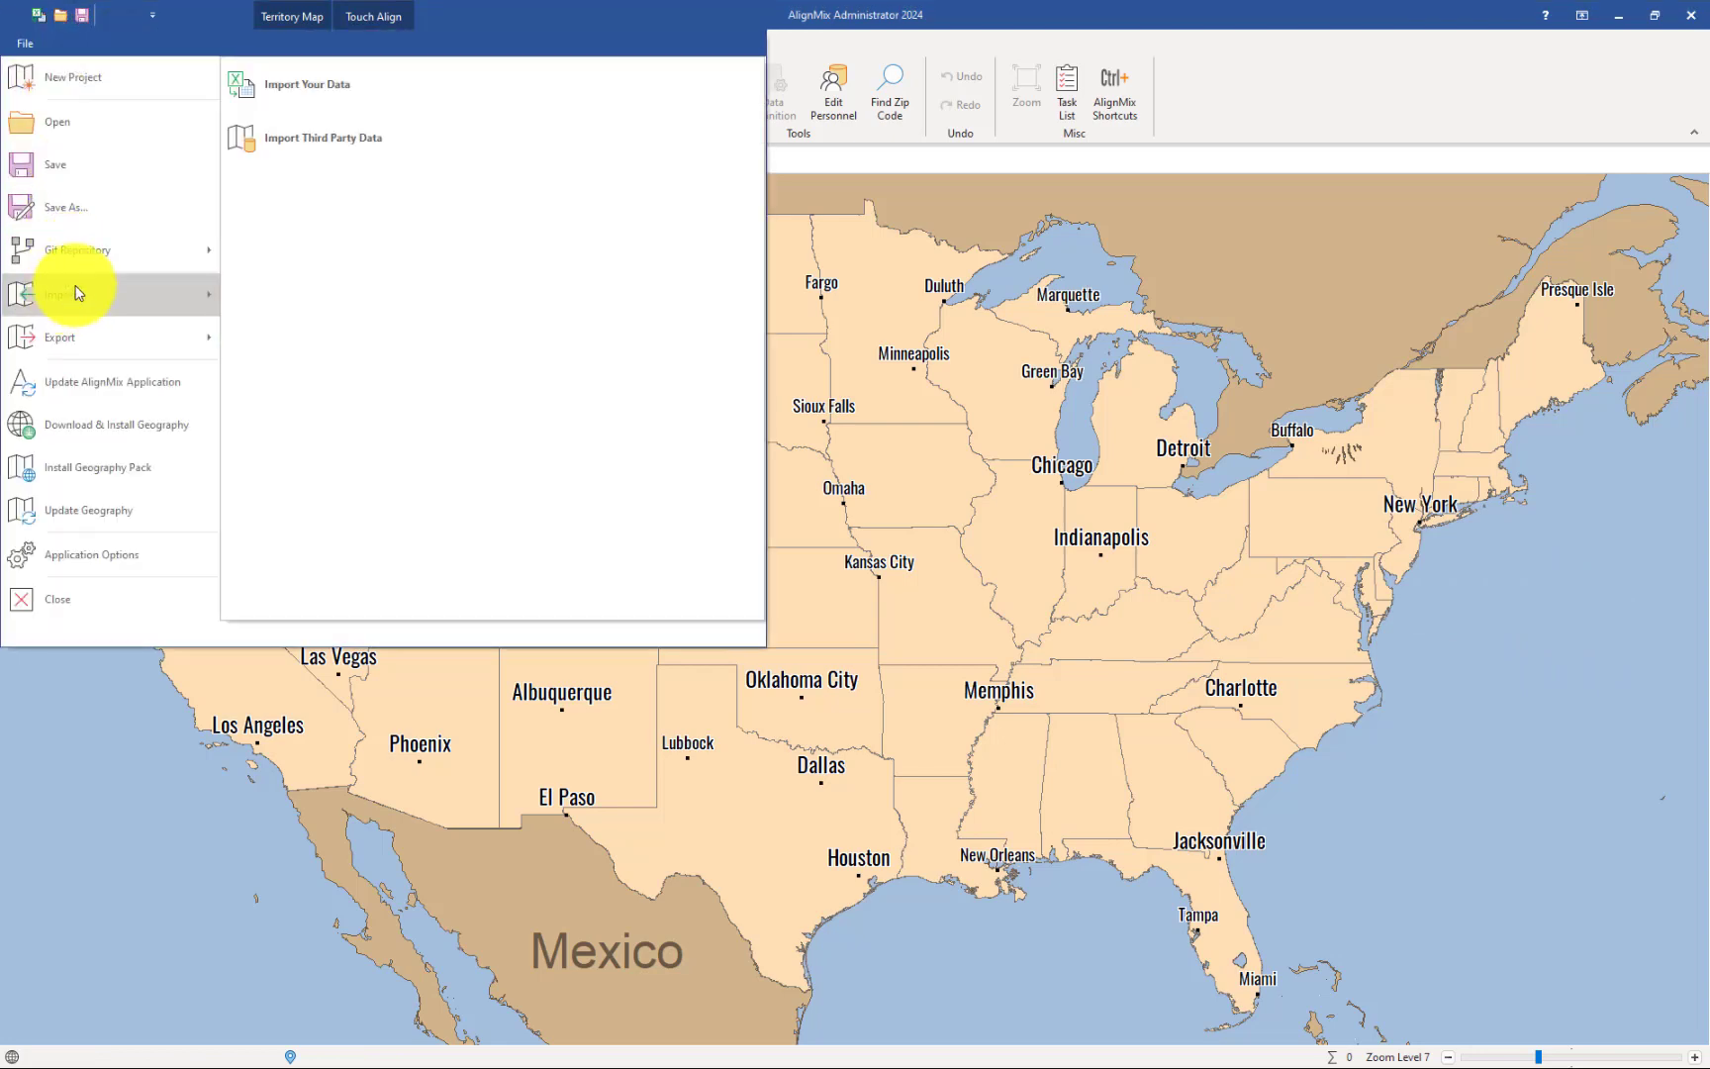
click(315, 94)
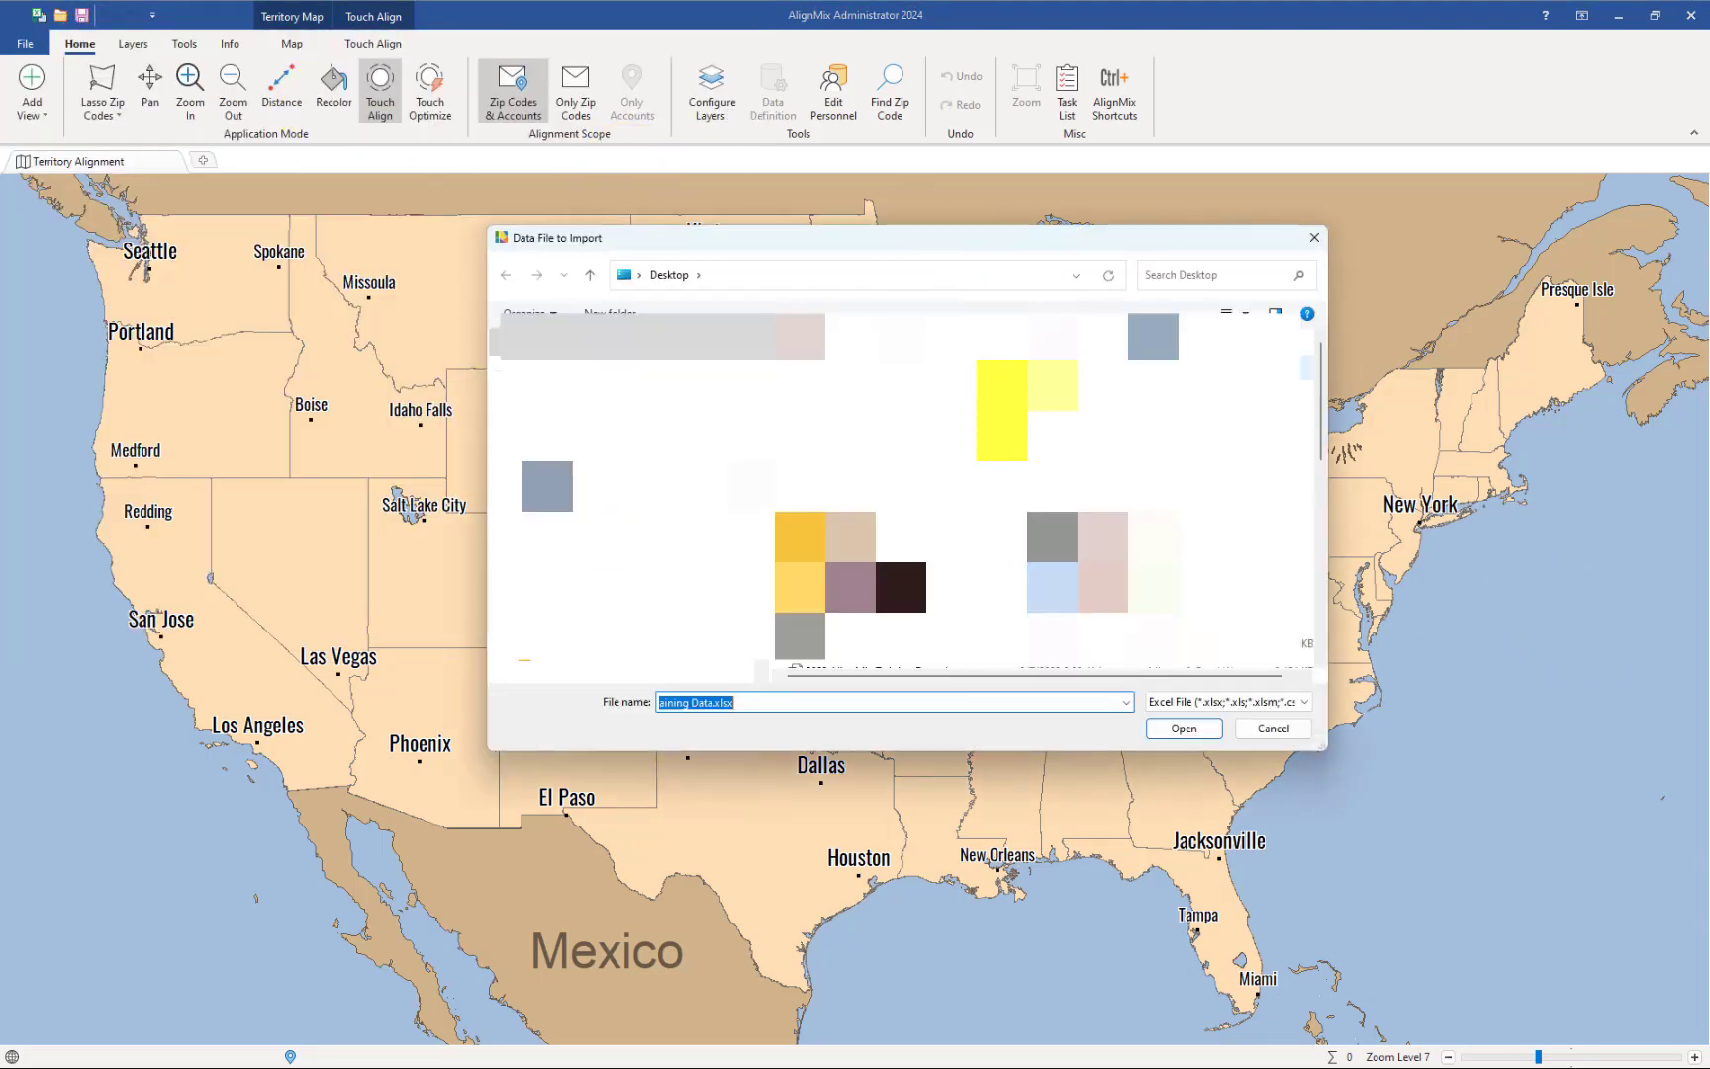
click(1193, 726)
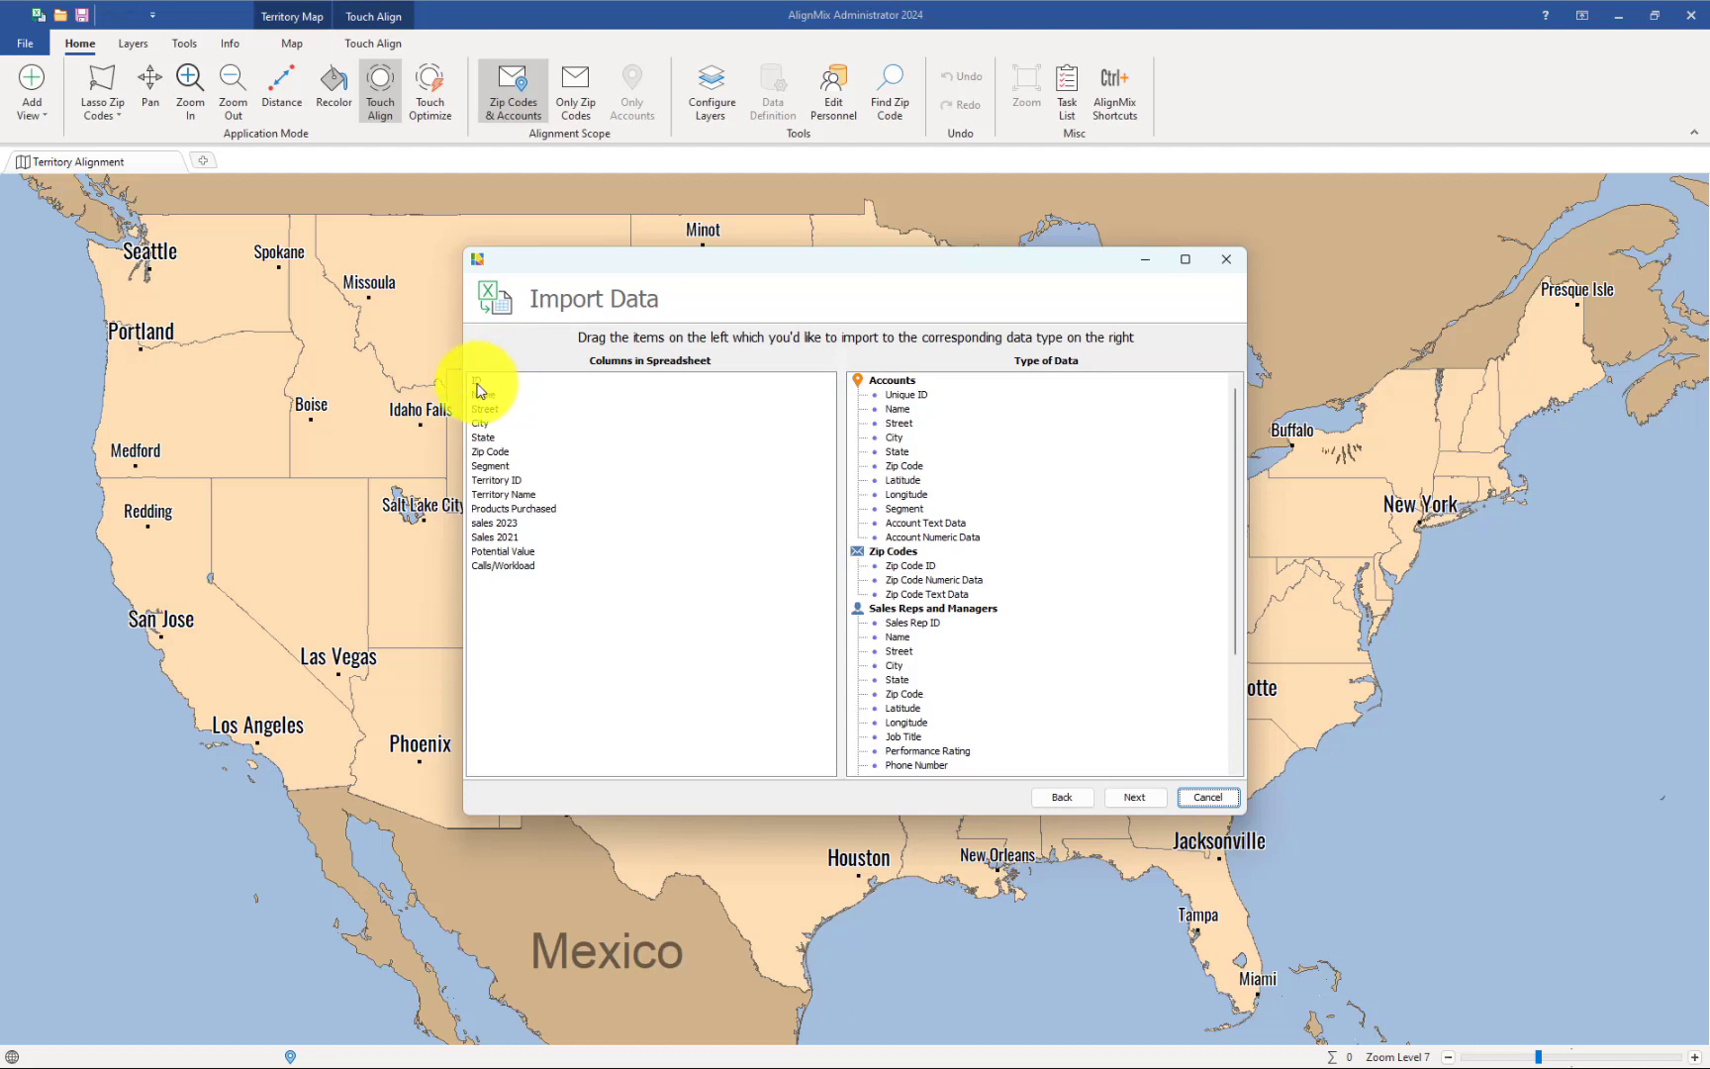
Map the ID, Name, Street and Zip Code columns to the matching Accounts fields.
drag(478, 391, 916, 395)
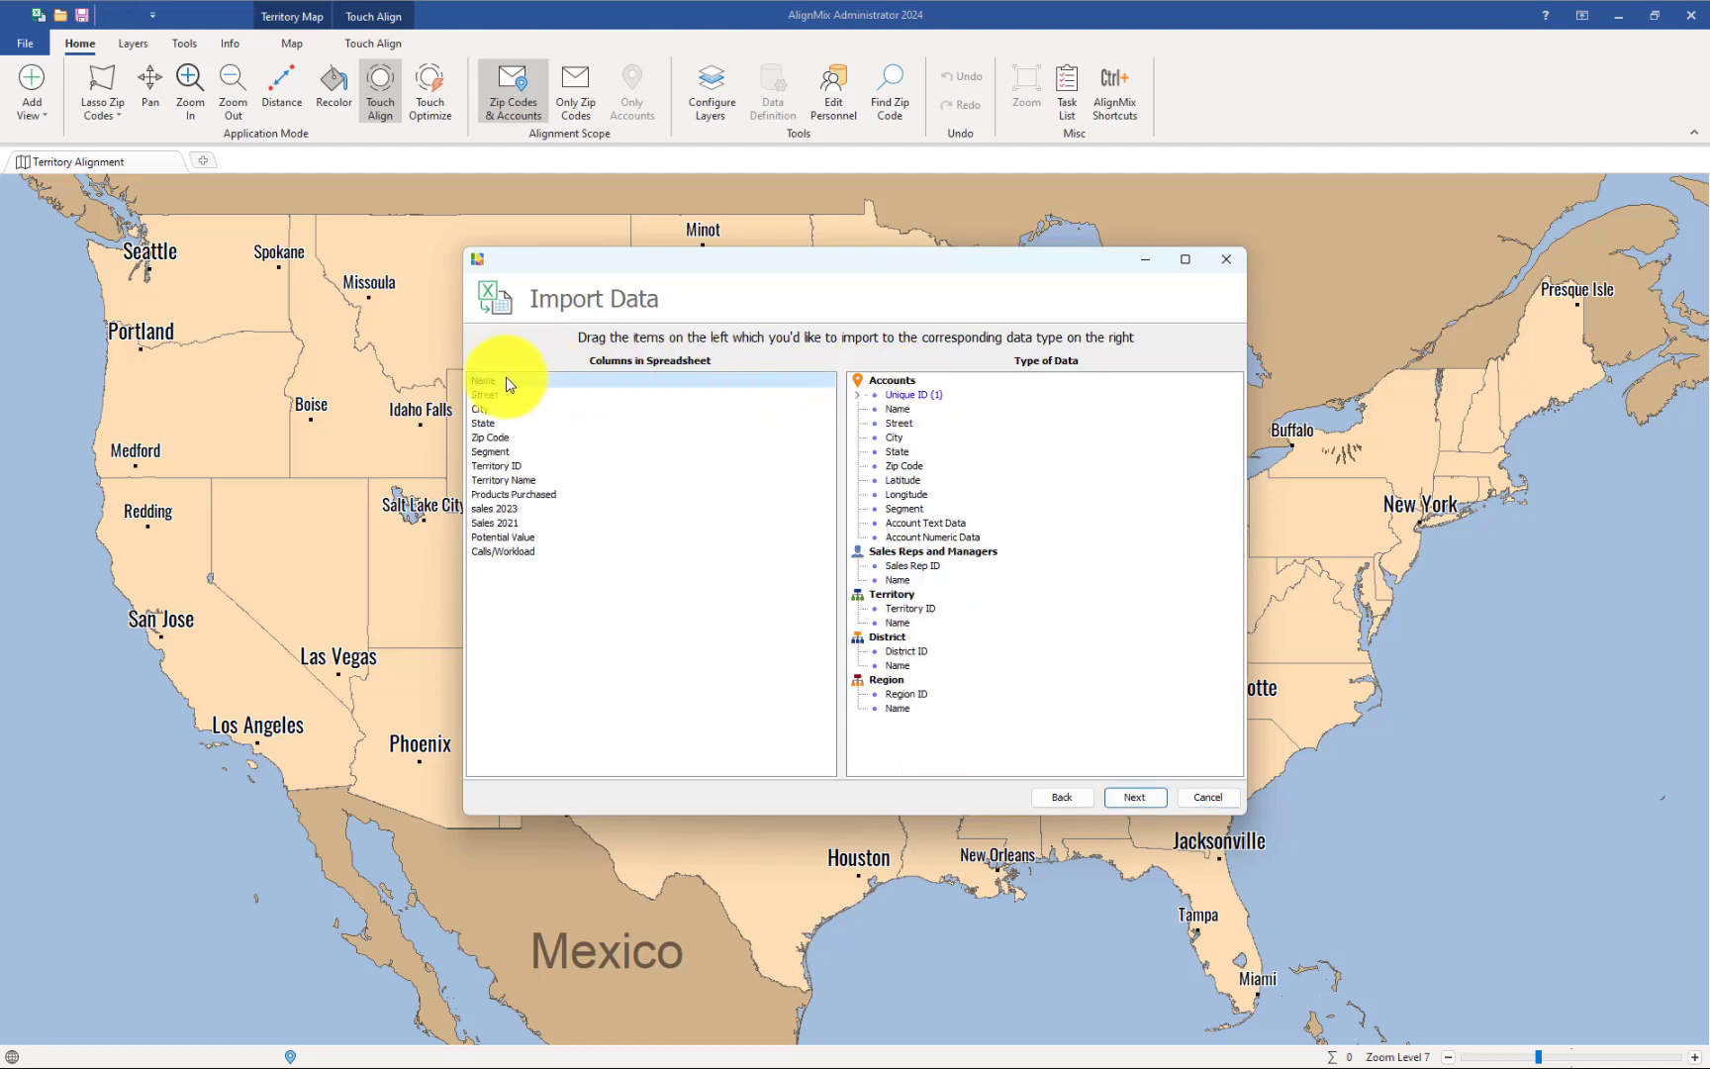
drag(508, 384, 921, 407)
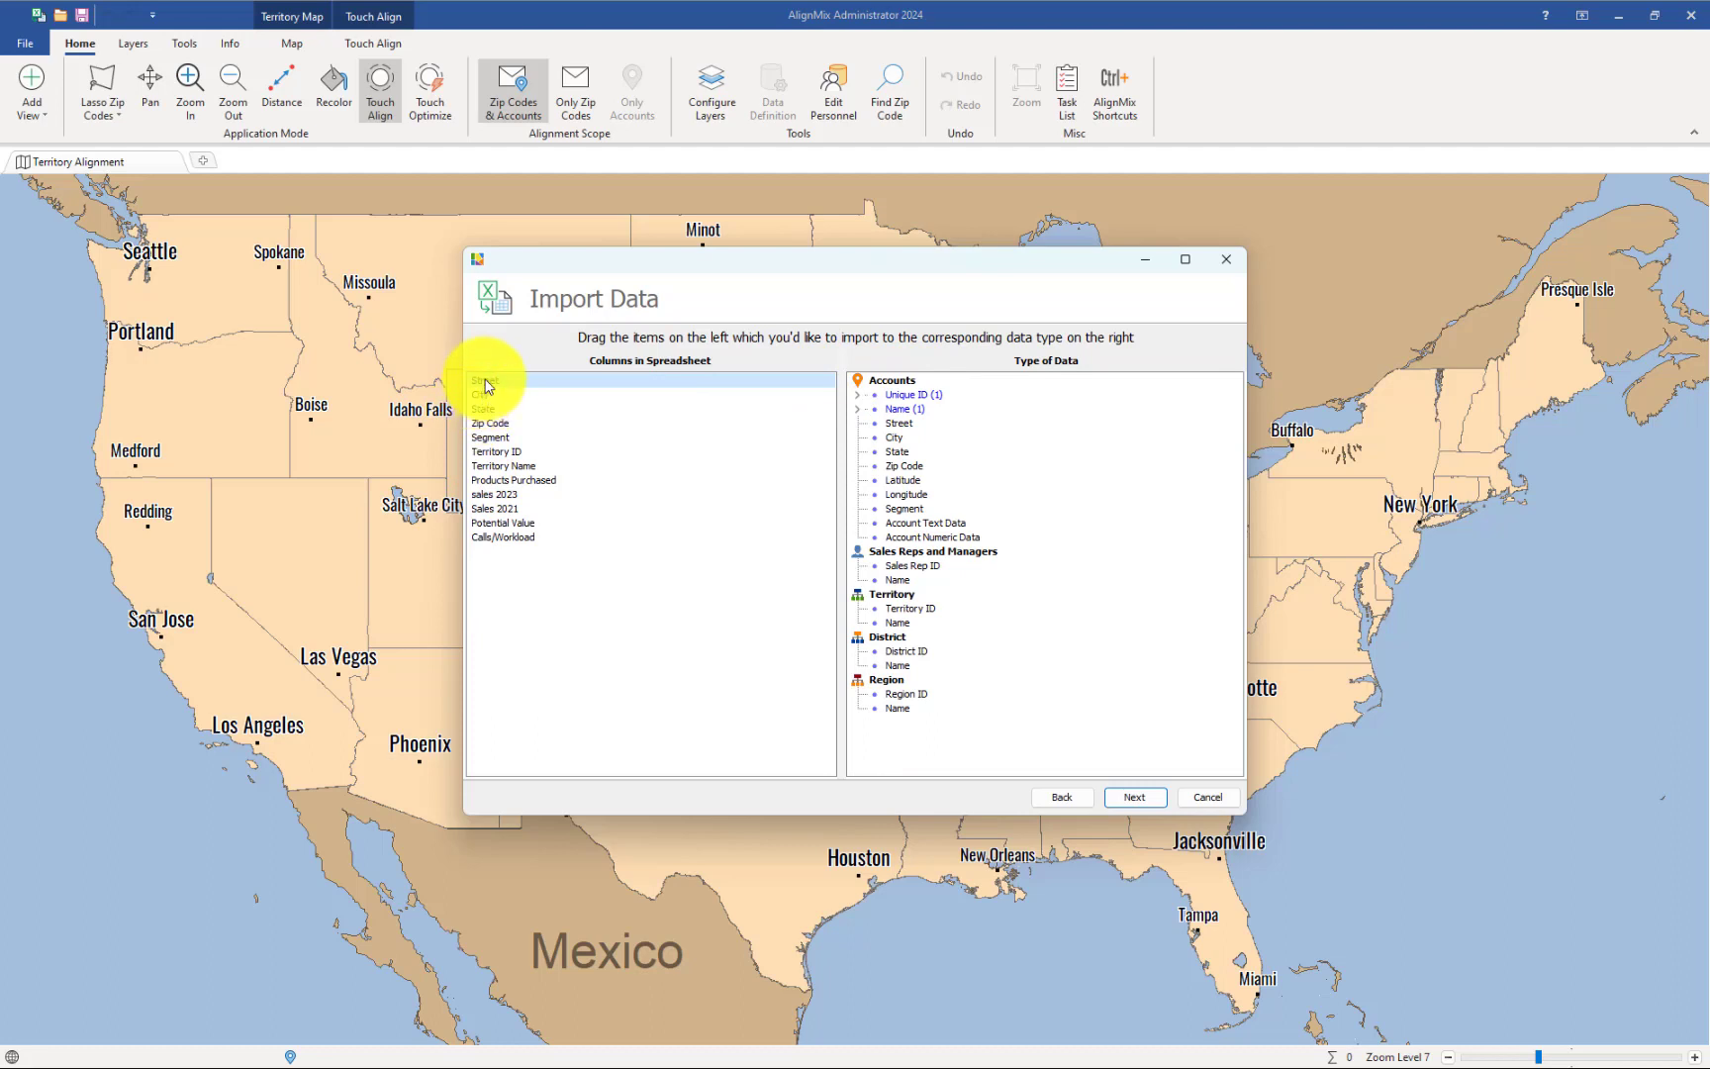
drag(486, 386, 896, 480)
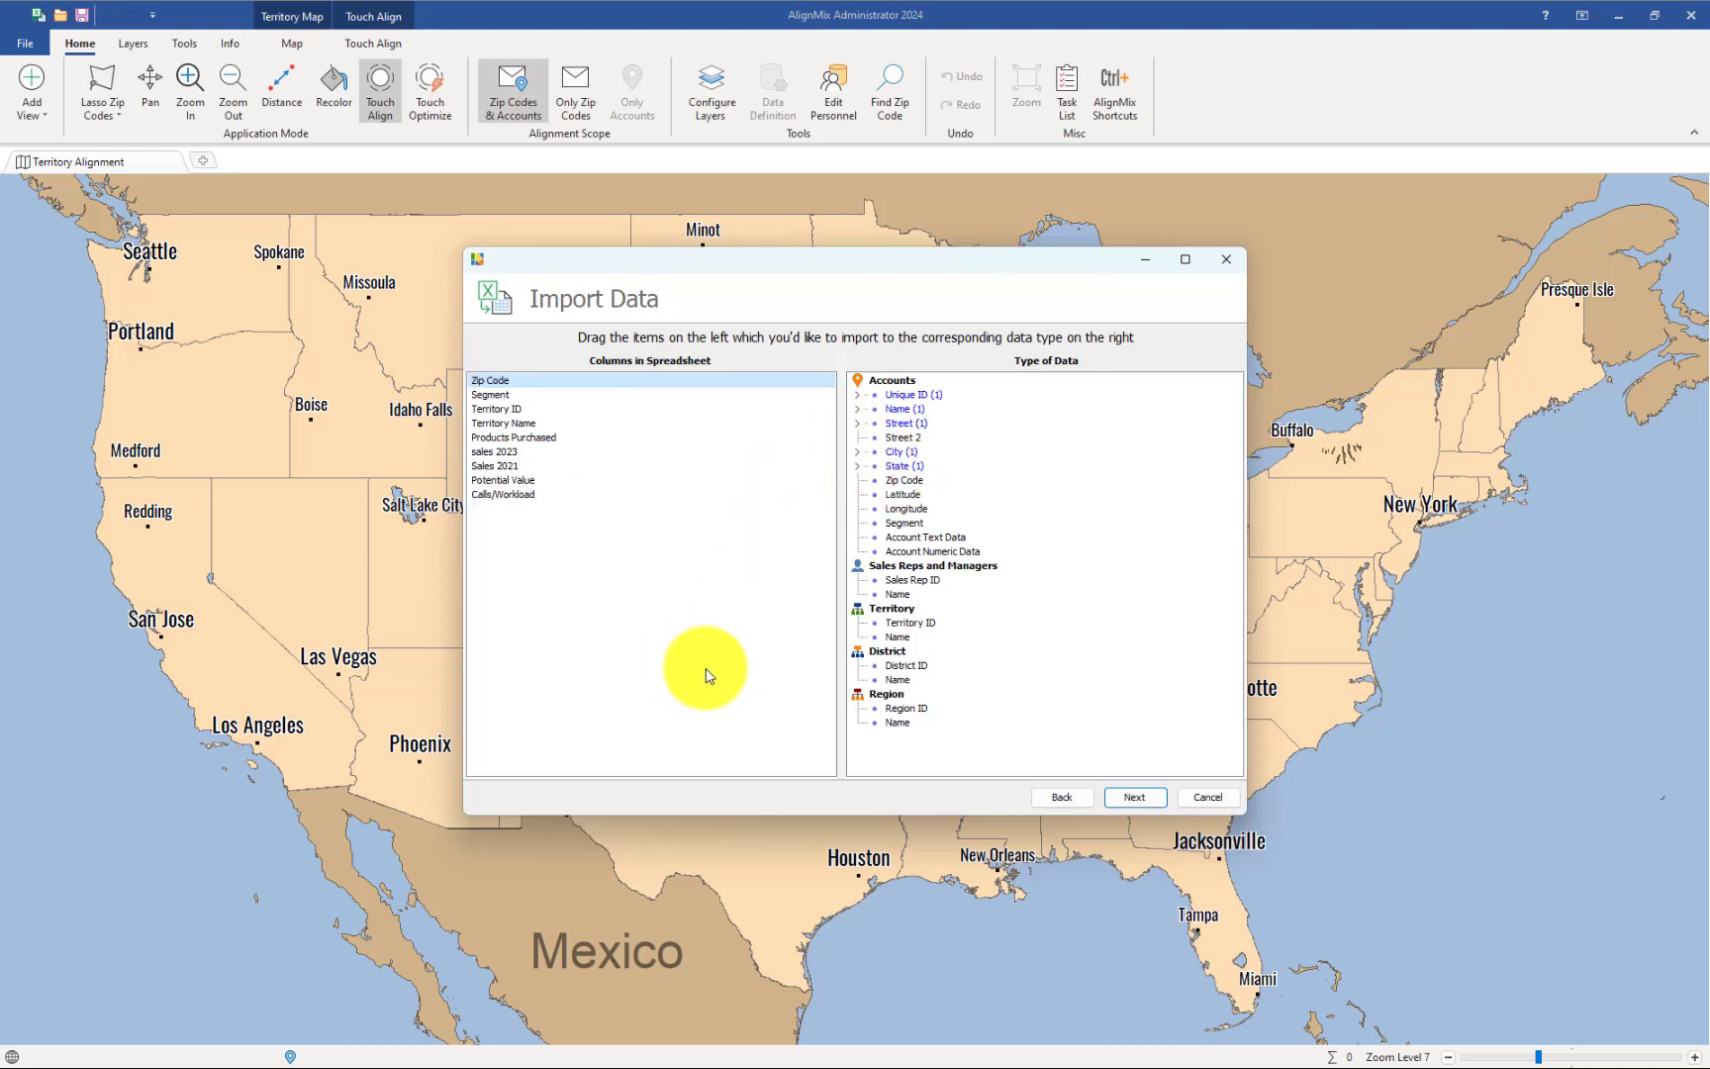
drag(493, 376, 884, 482)
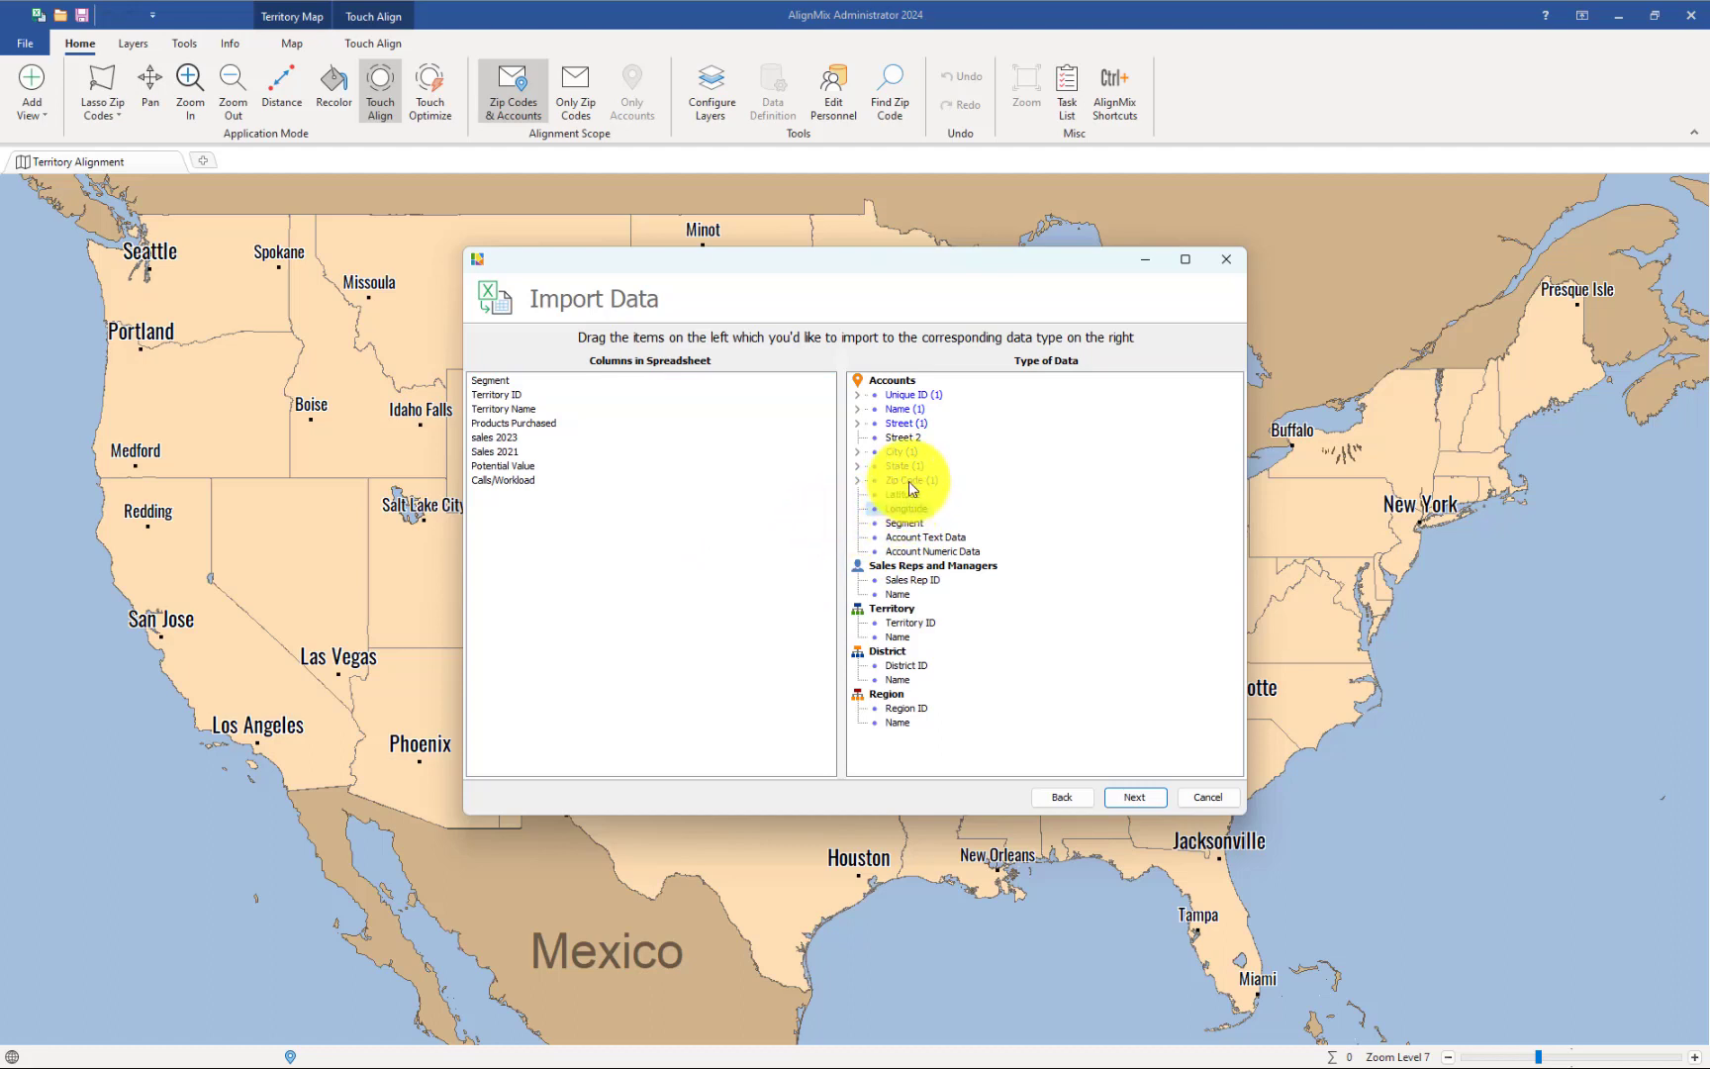
Map Segment, Territory ID, Territory Name, and sales 2023 through Calls/Workload as account numeric data.
click(909, 481)
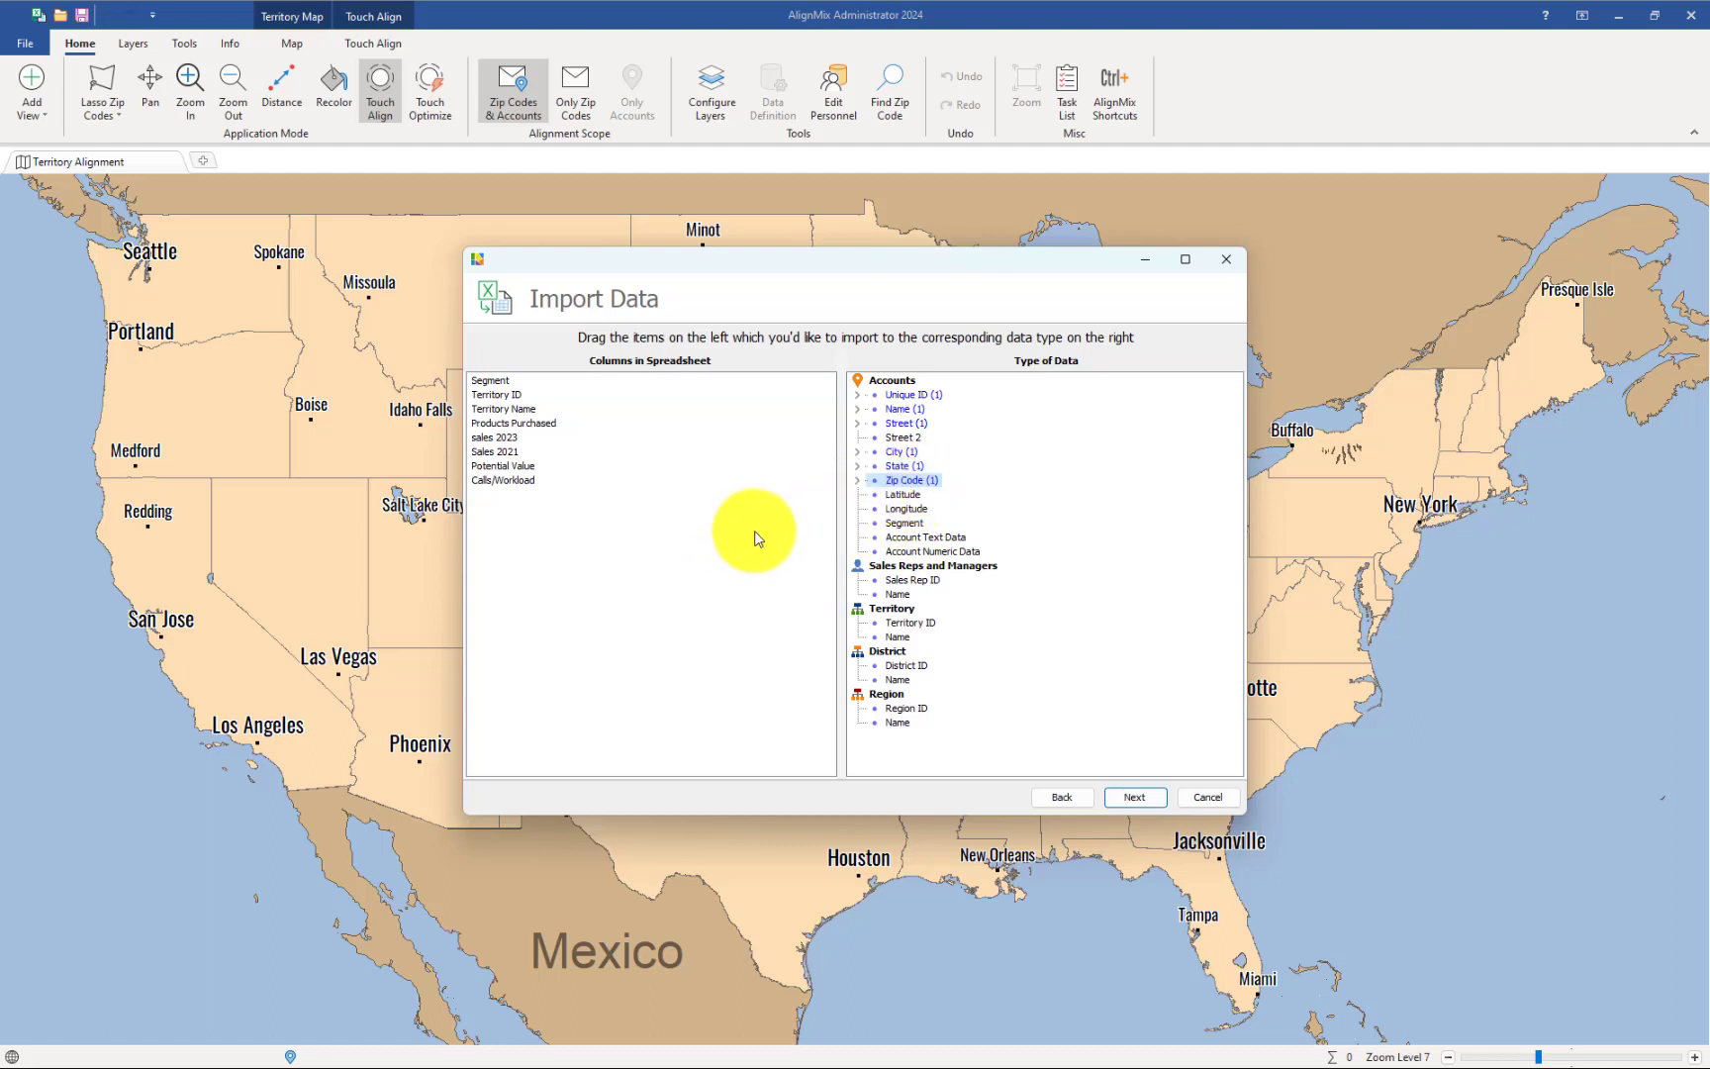
drag(487, 381, 902, 522)
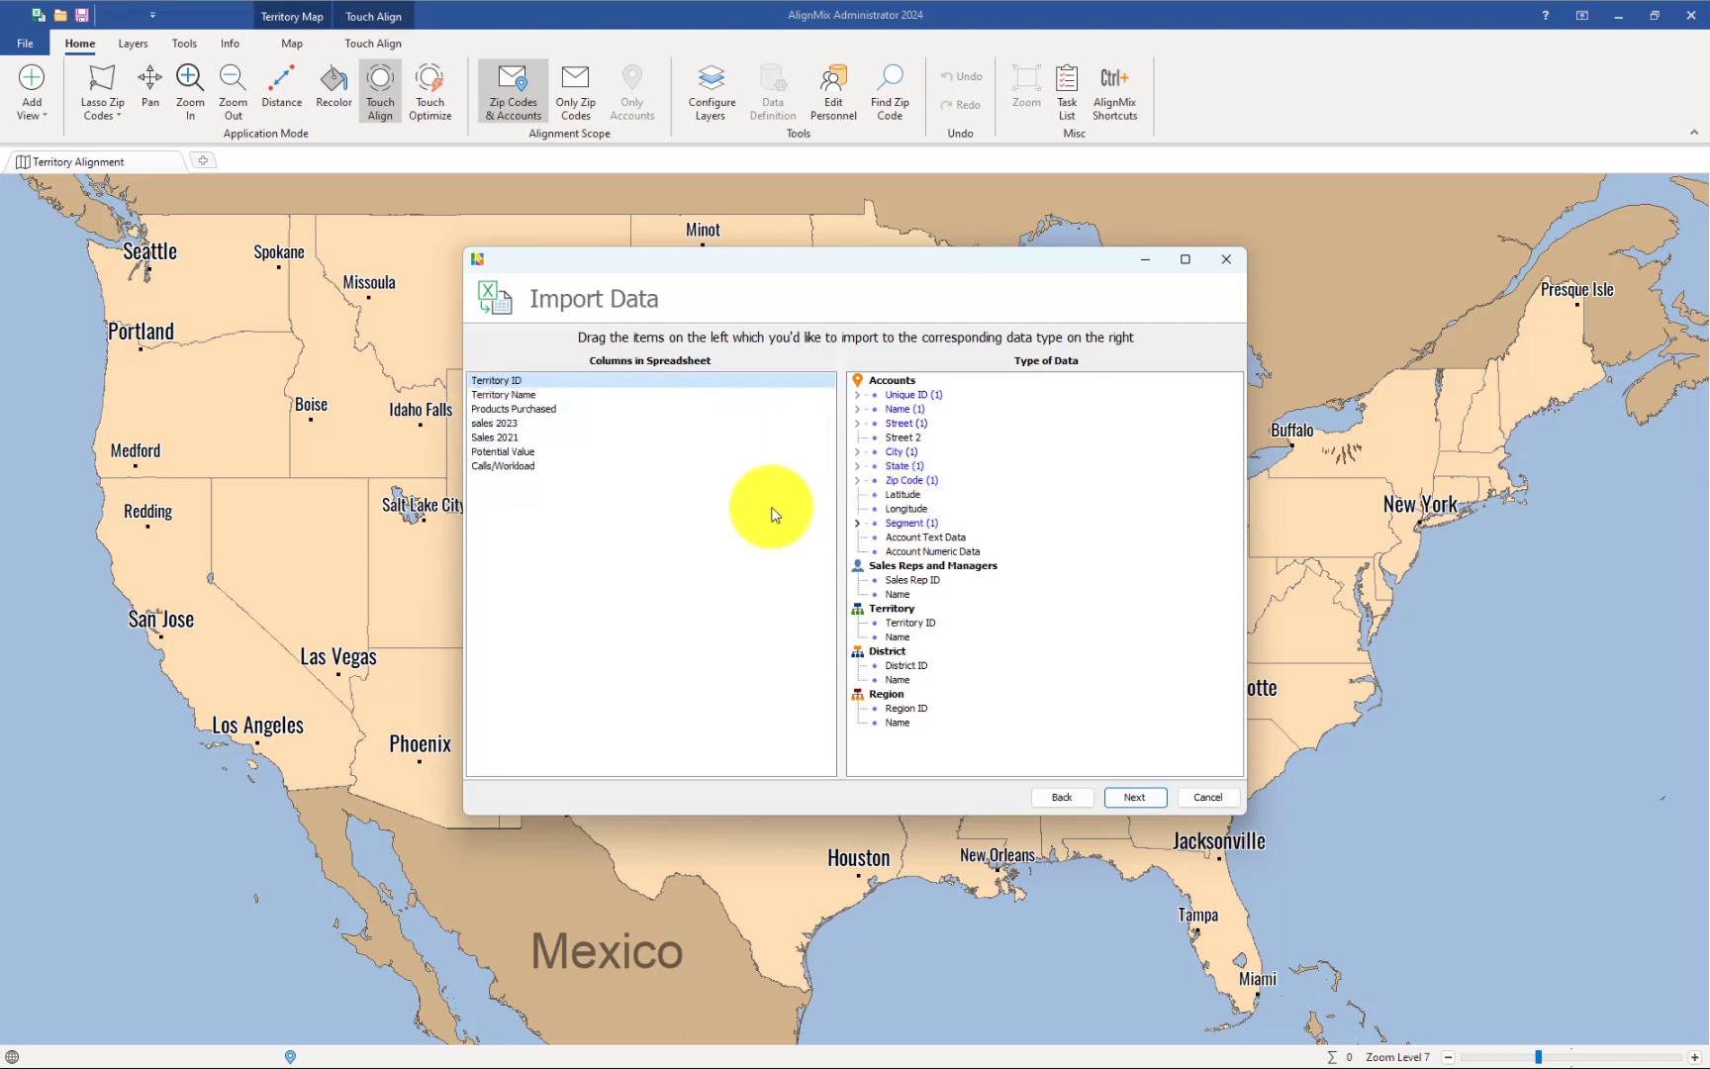
drag(502, 388, 899, 621)
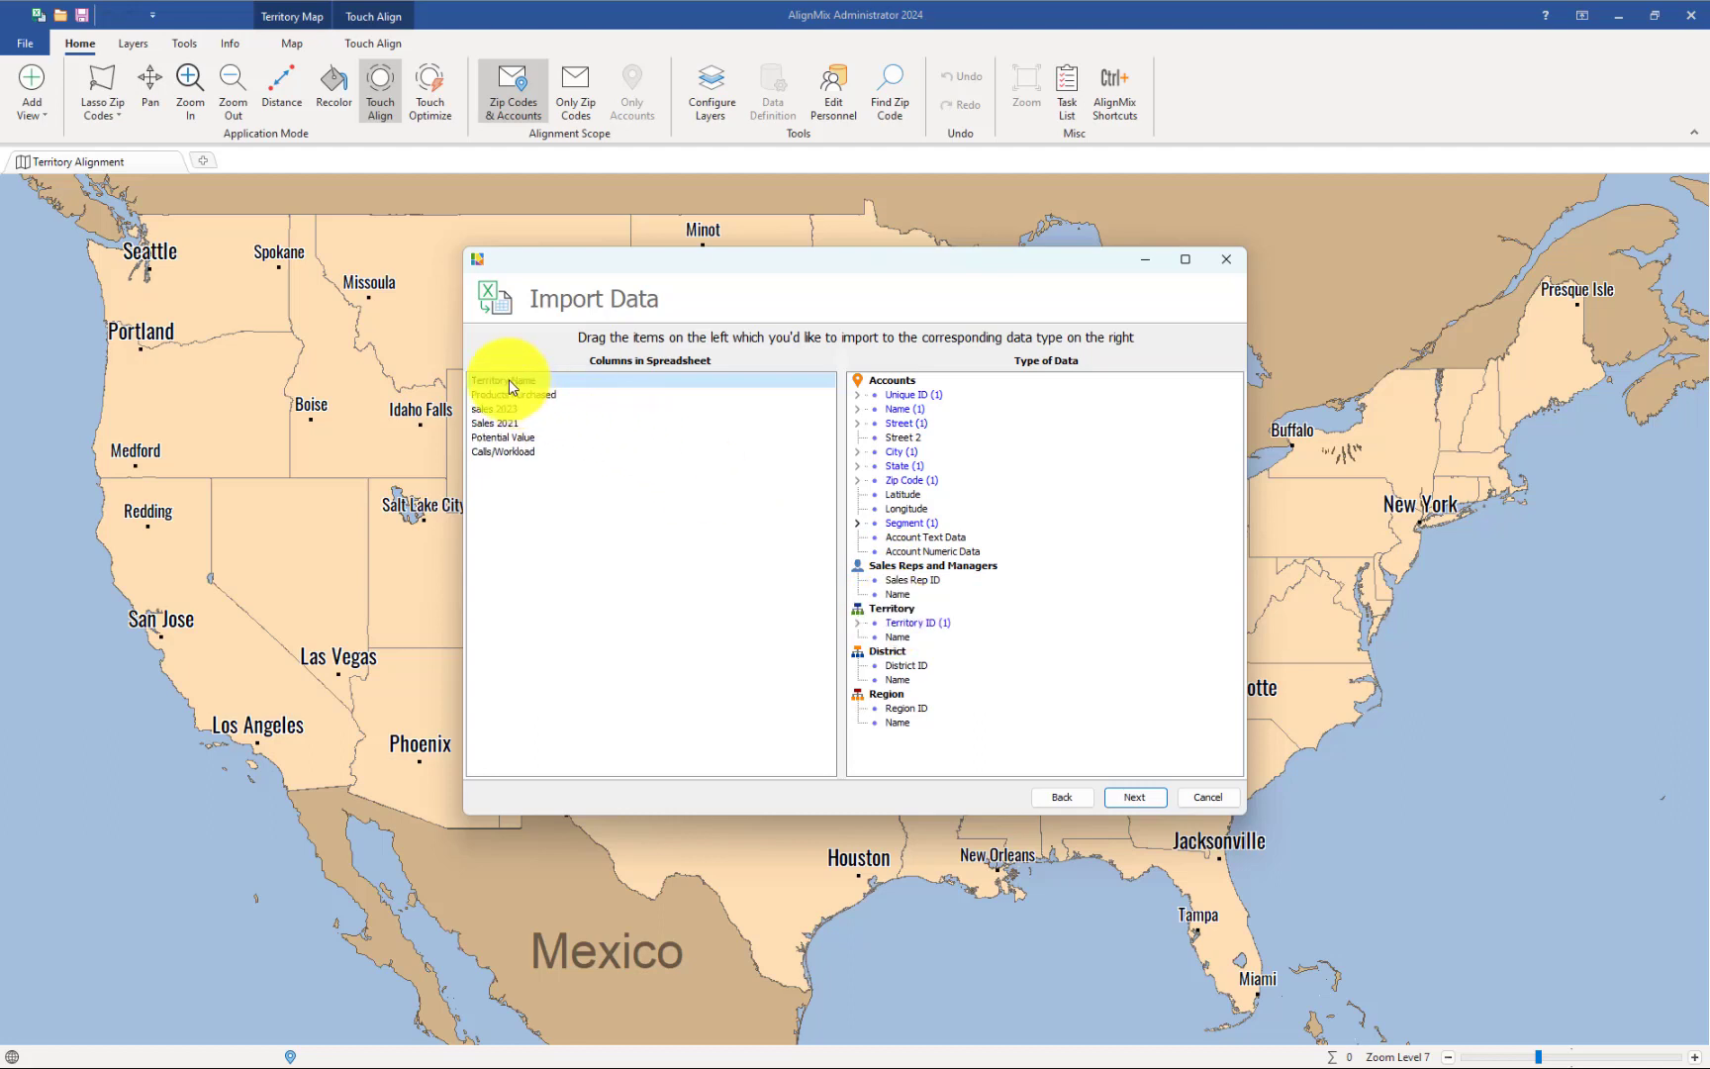
drag(500, 379, 901, 639)
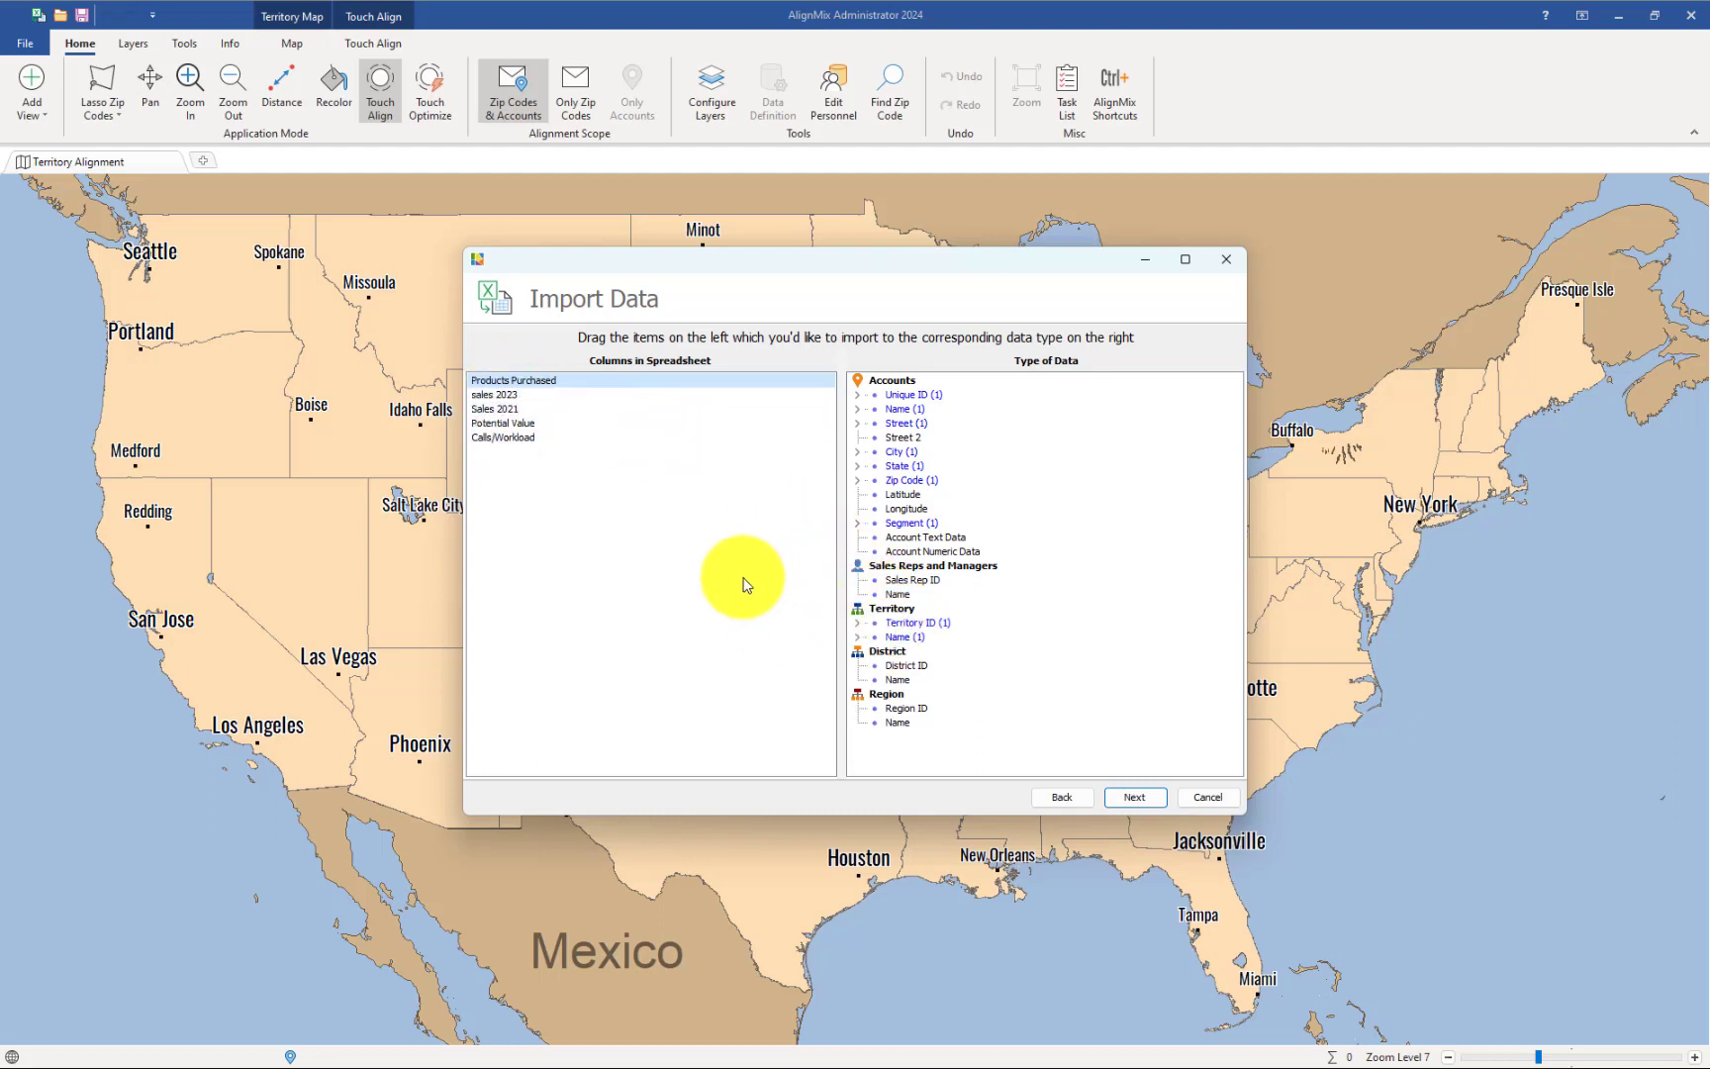
drag(508, 425, 902, 564)
Go past the confirmation step and finish the import, returning to the map.
click(1136, 796)
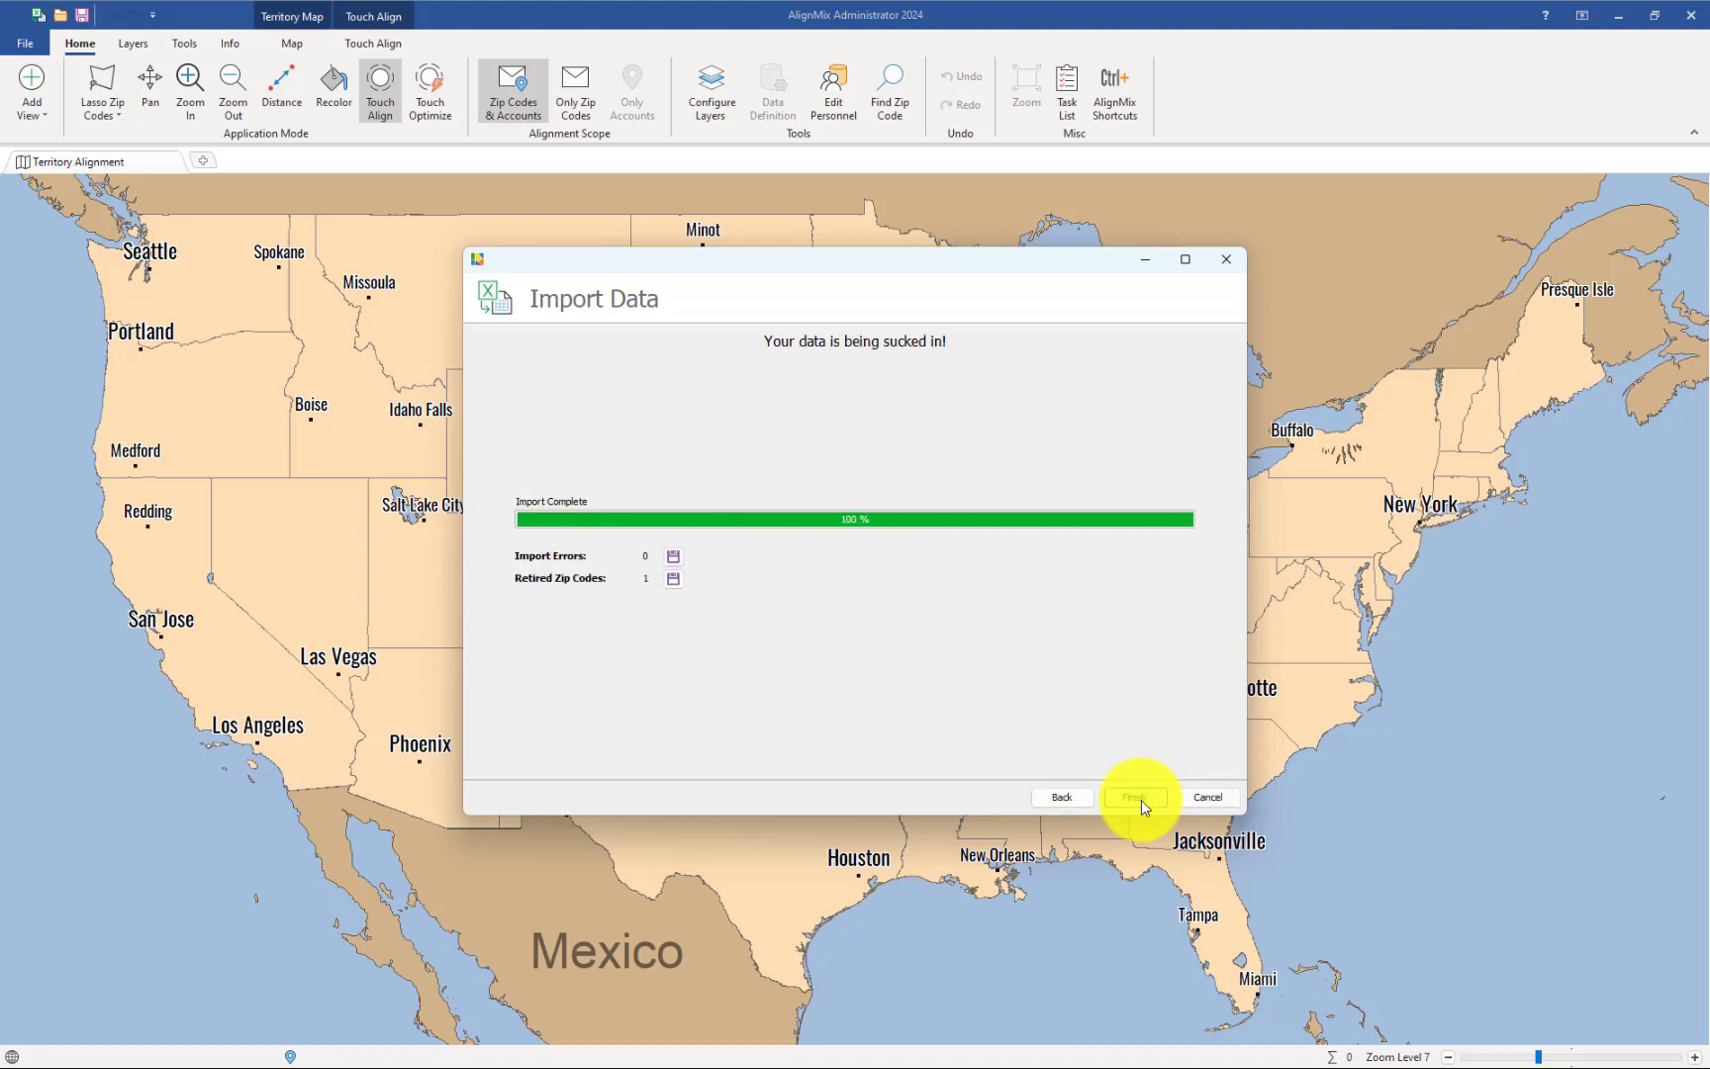
click(1137, 798)
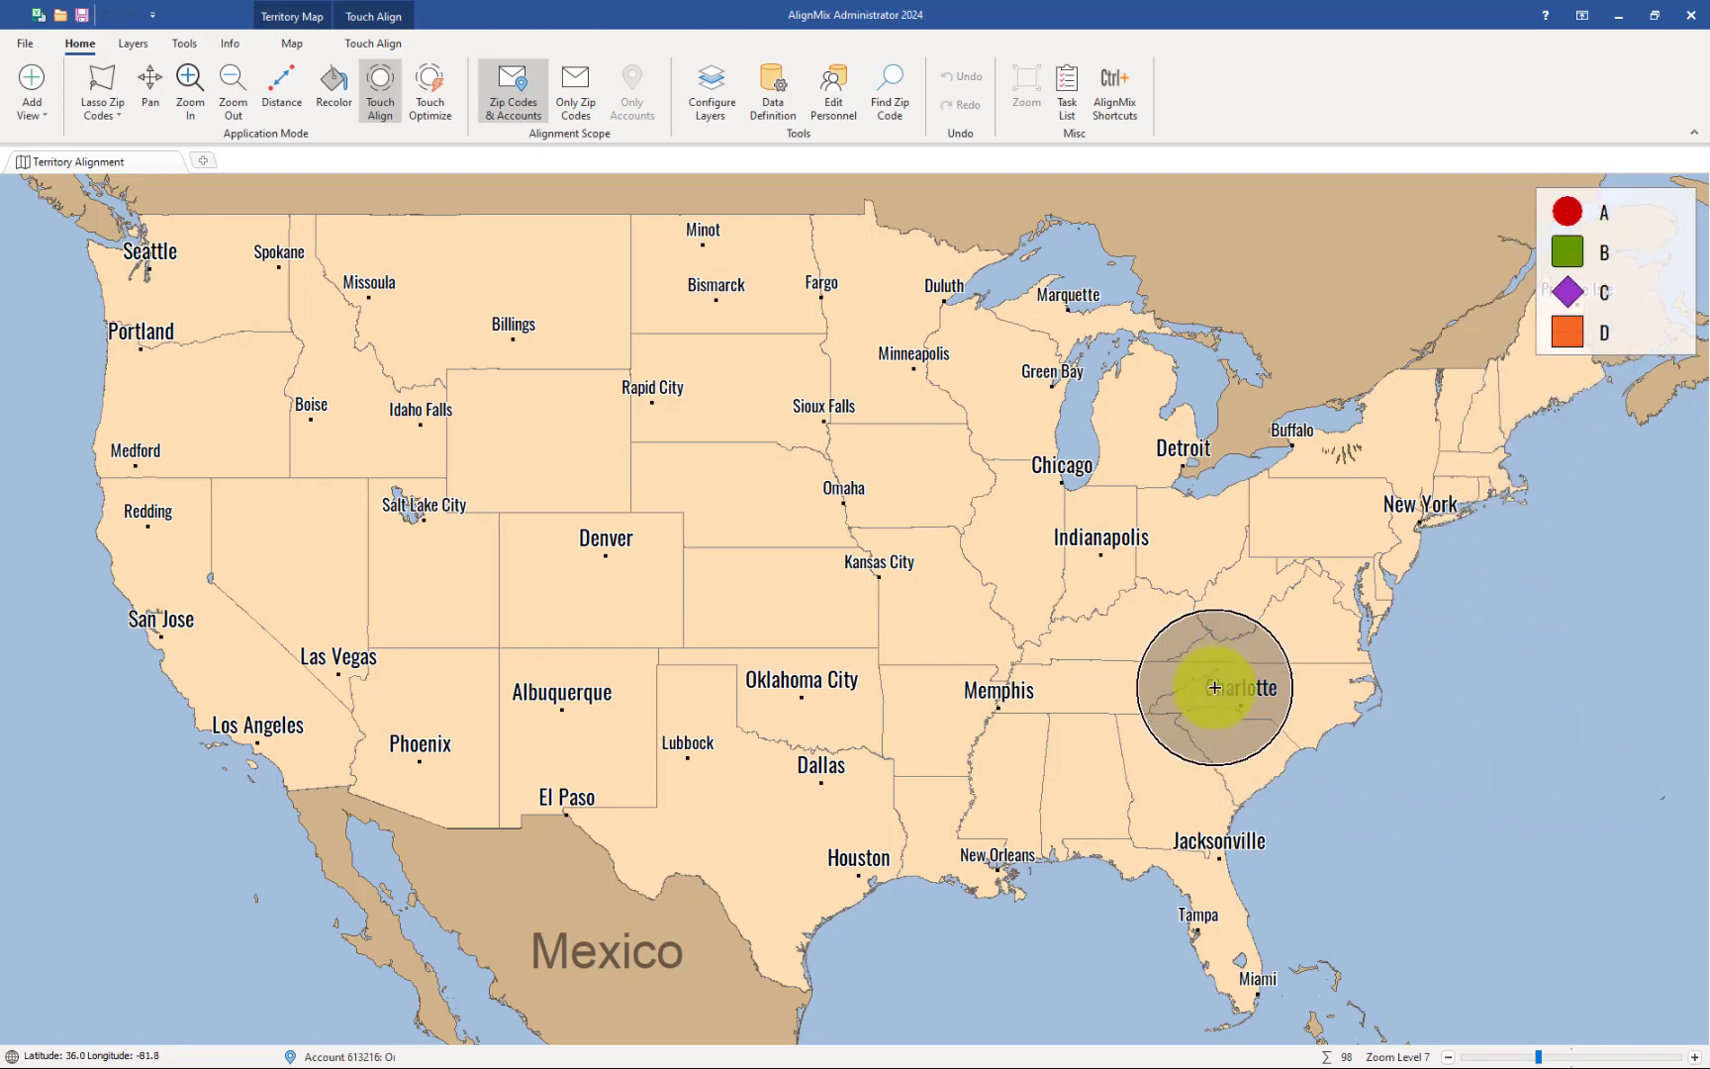
Zoom the map in on Kansas City to Zoom Level 9, around territories T301 and T165.
scroll(865, 584, up, 1)
scroll(865, 584, up, 1)
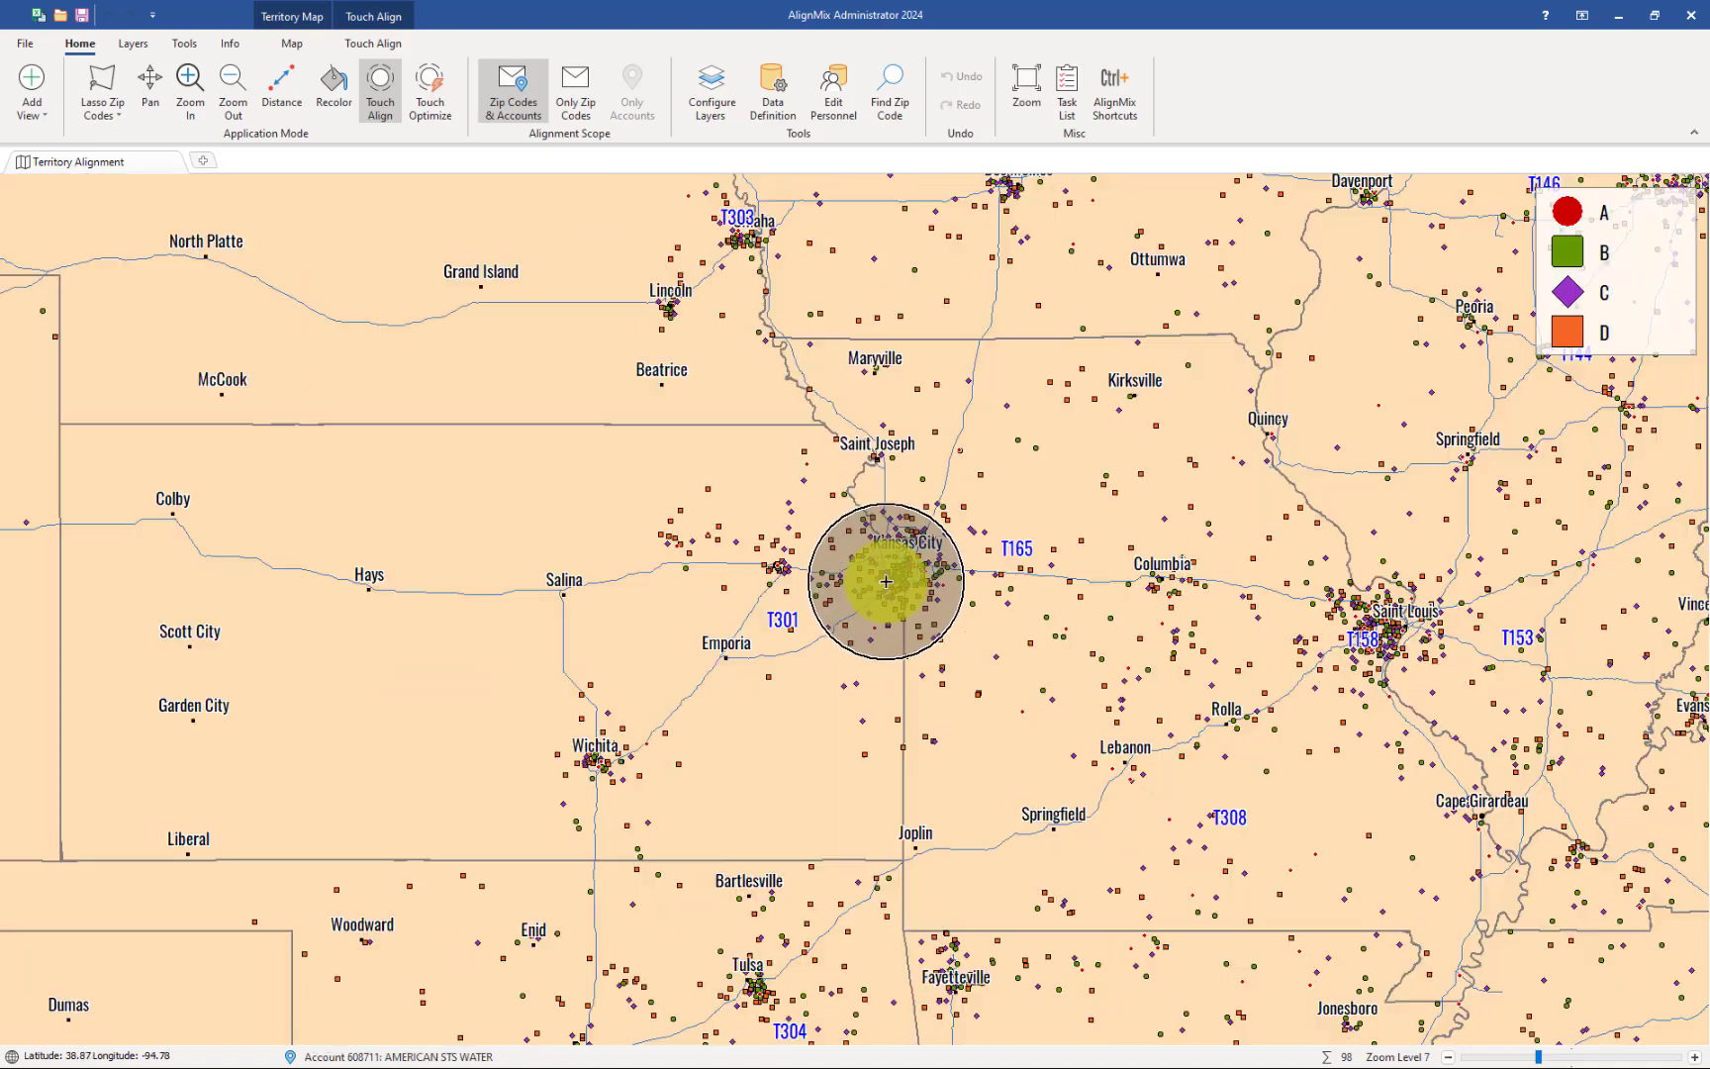
scroll(874, 577, up, 1)
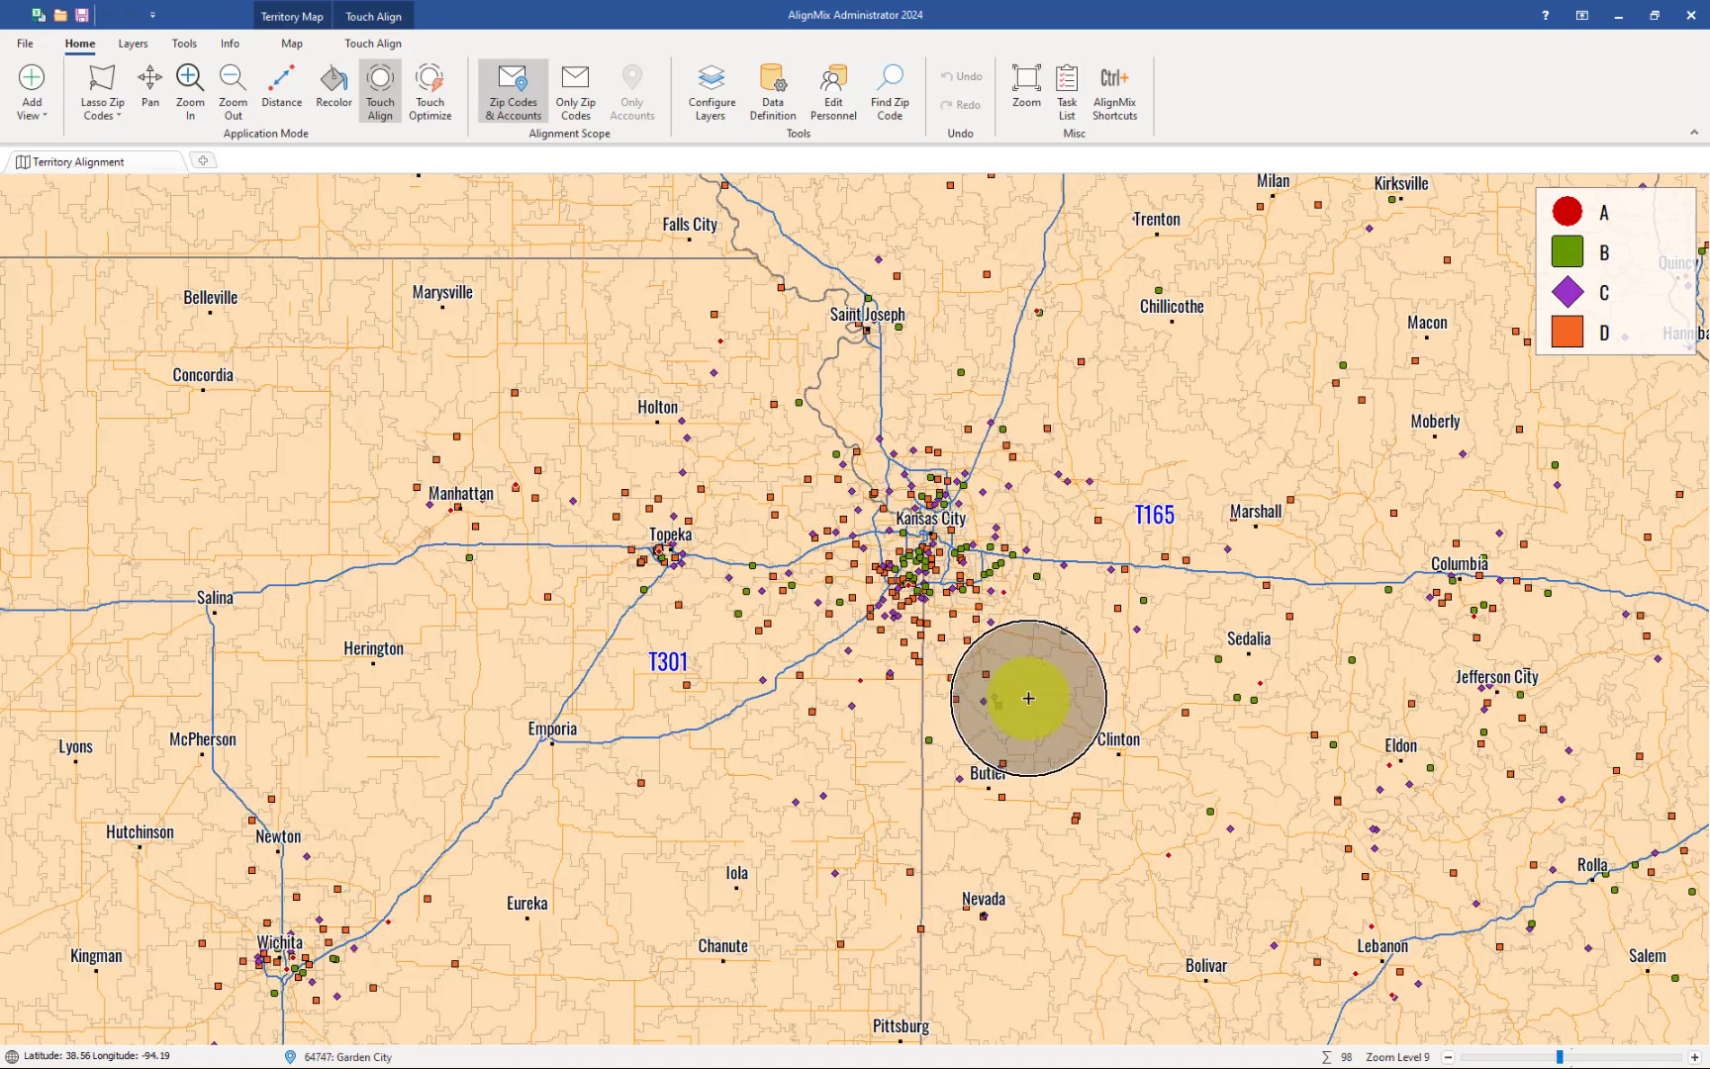
scroll(1006, 683, down, 2)
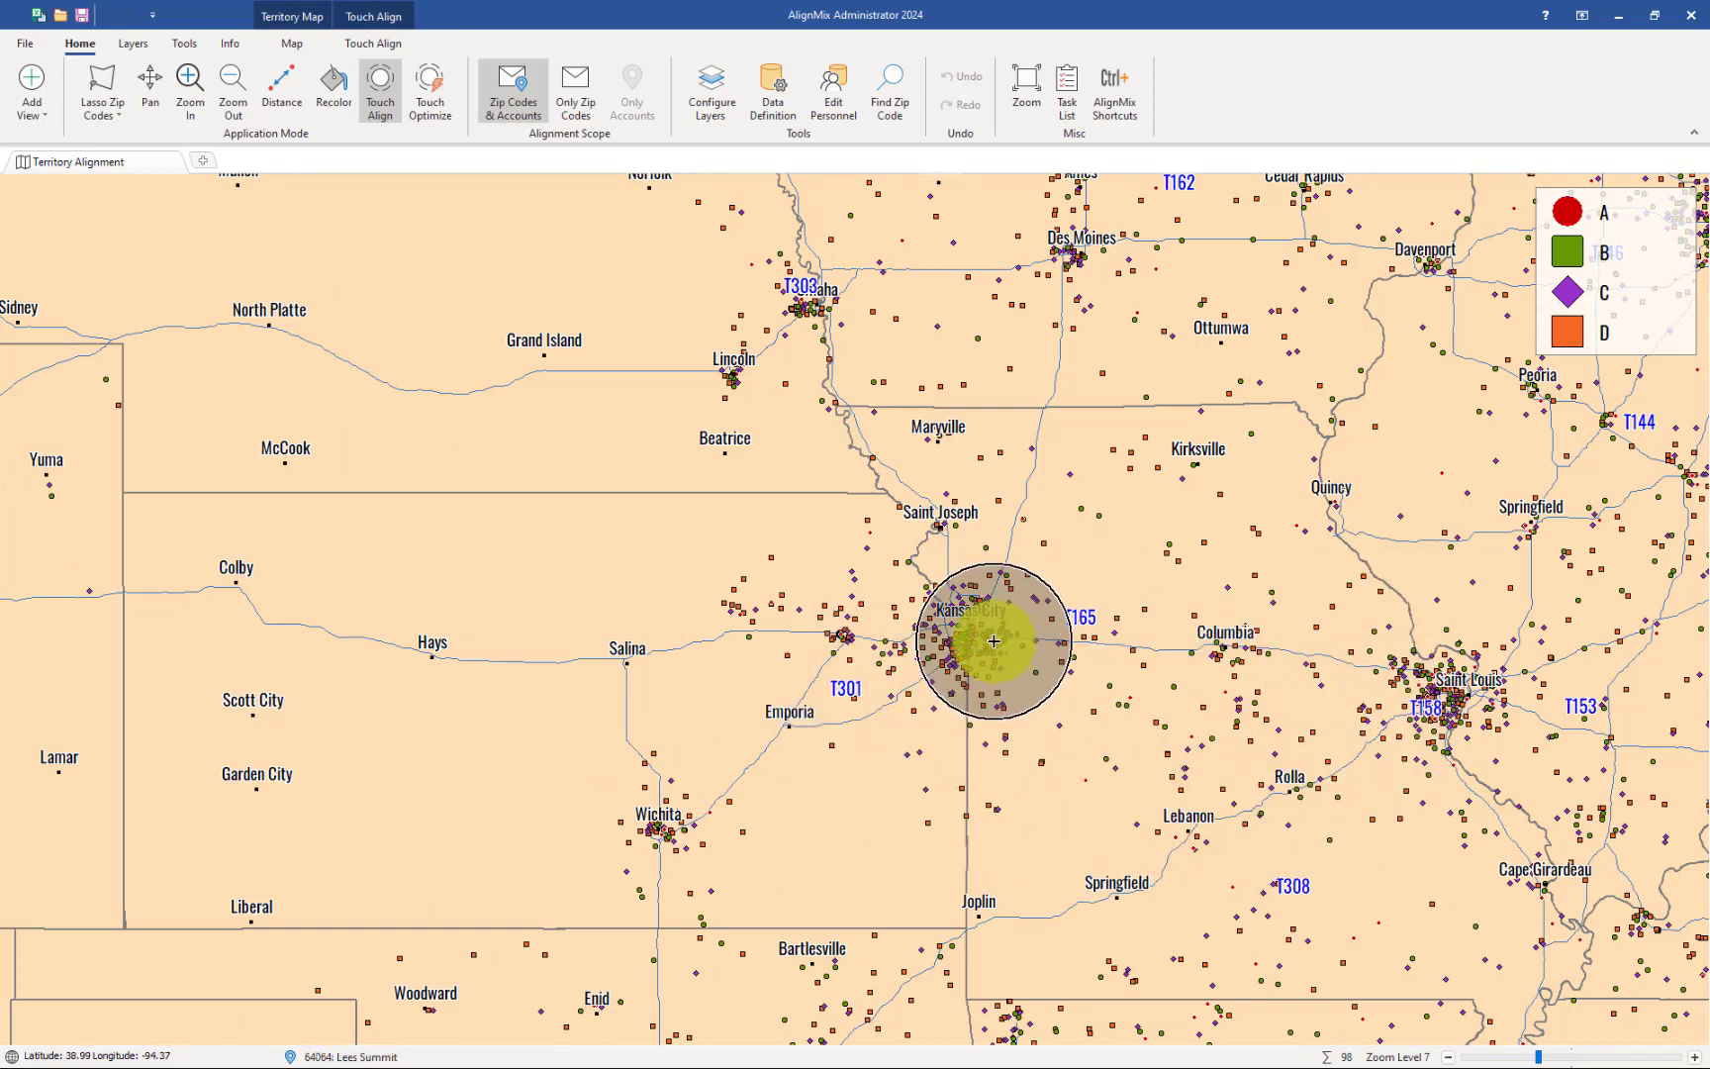
scroll(995, 638, up, 2)
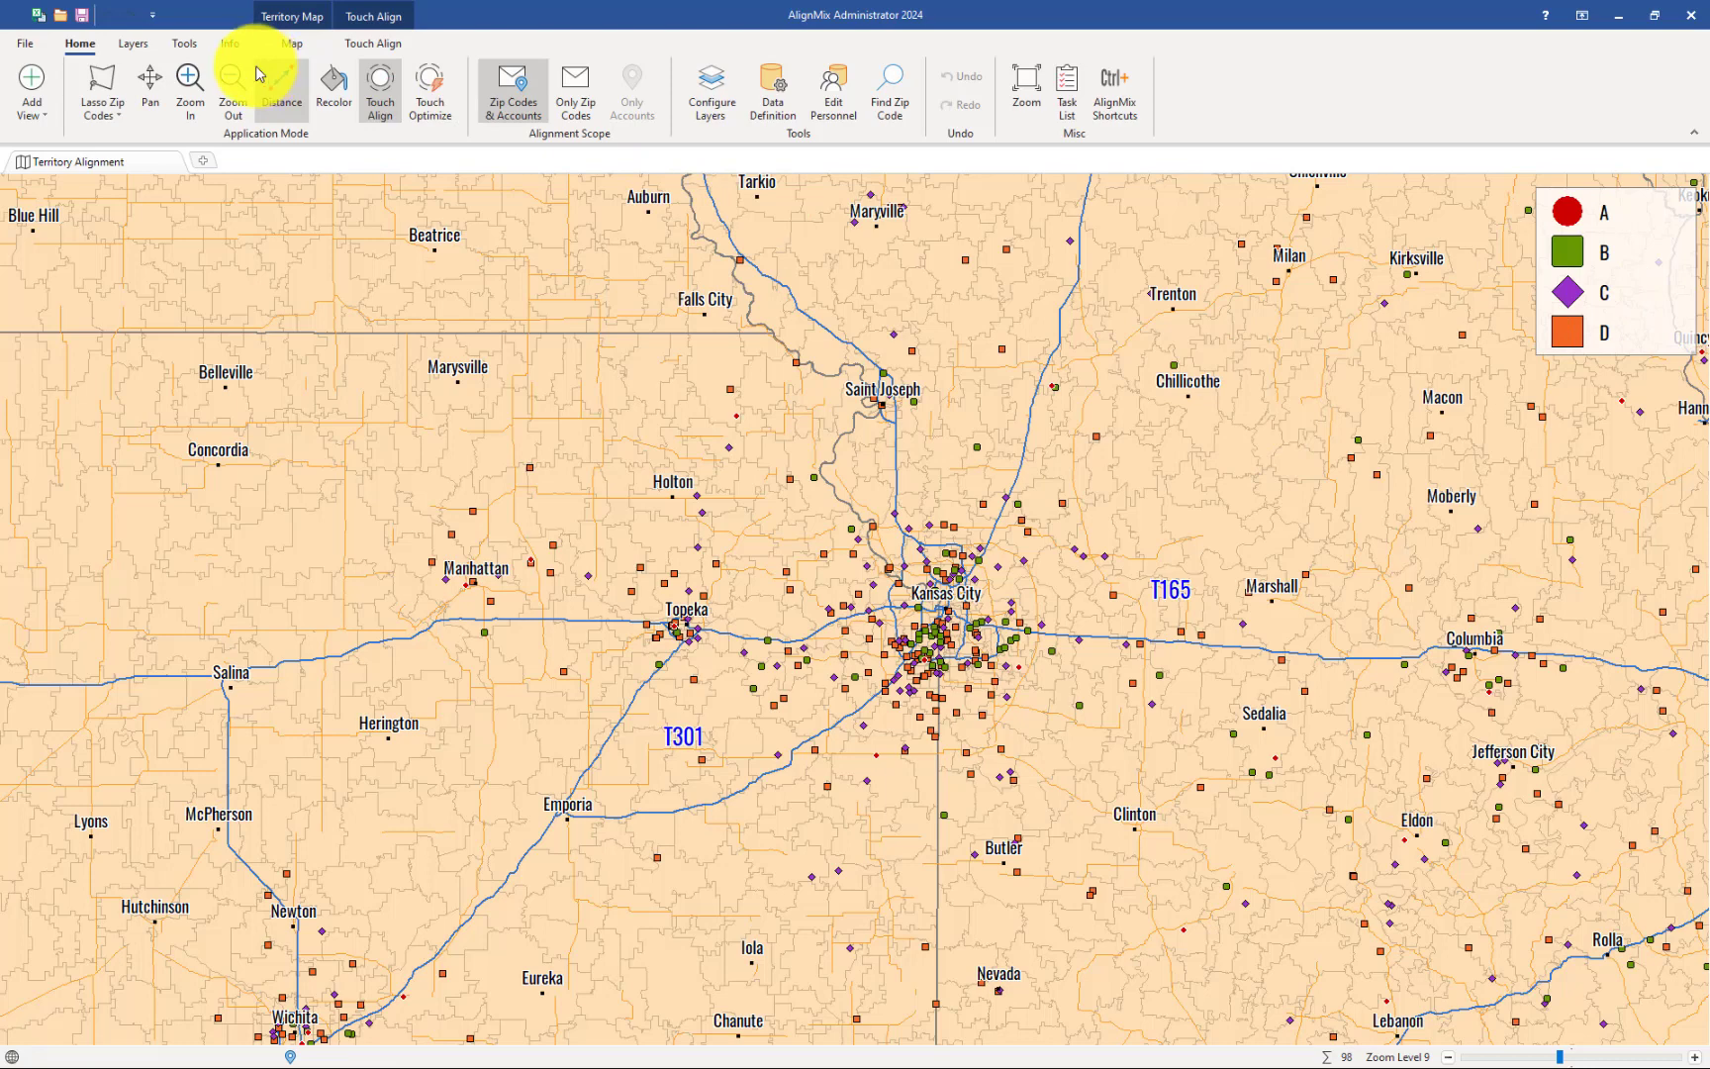
Turn on territory colouring for both the account markers and the territory labels.
click(135, 45)
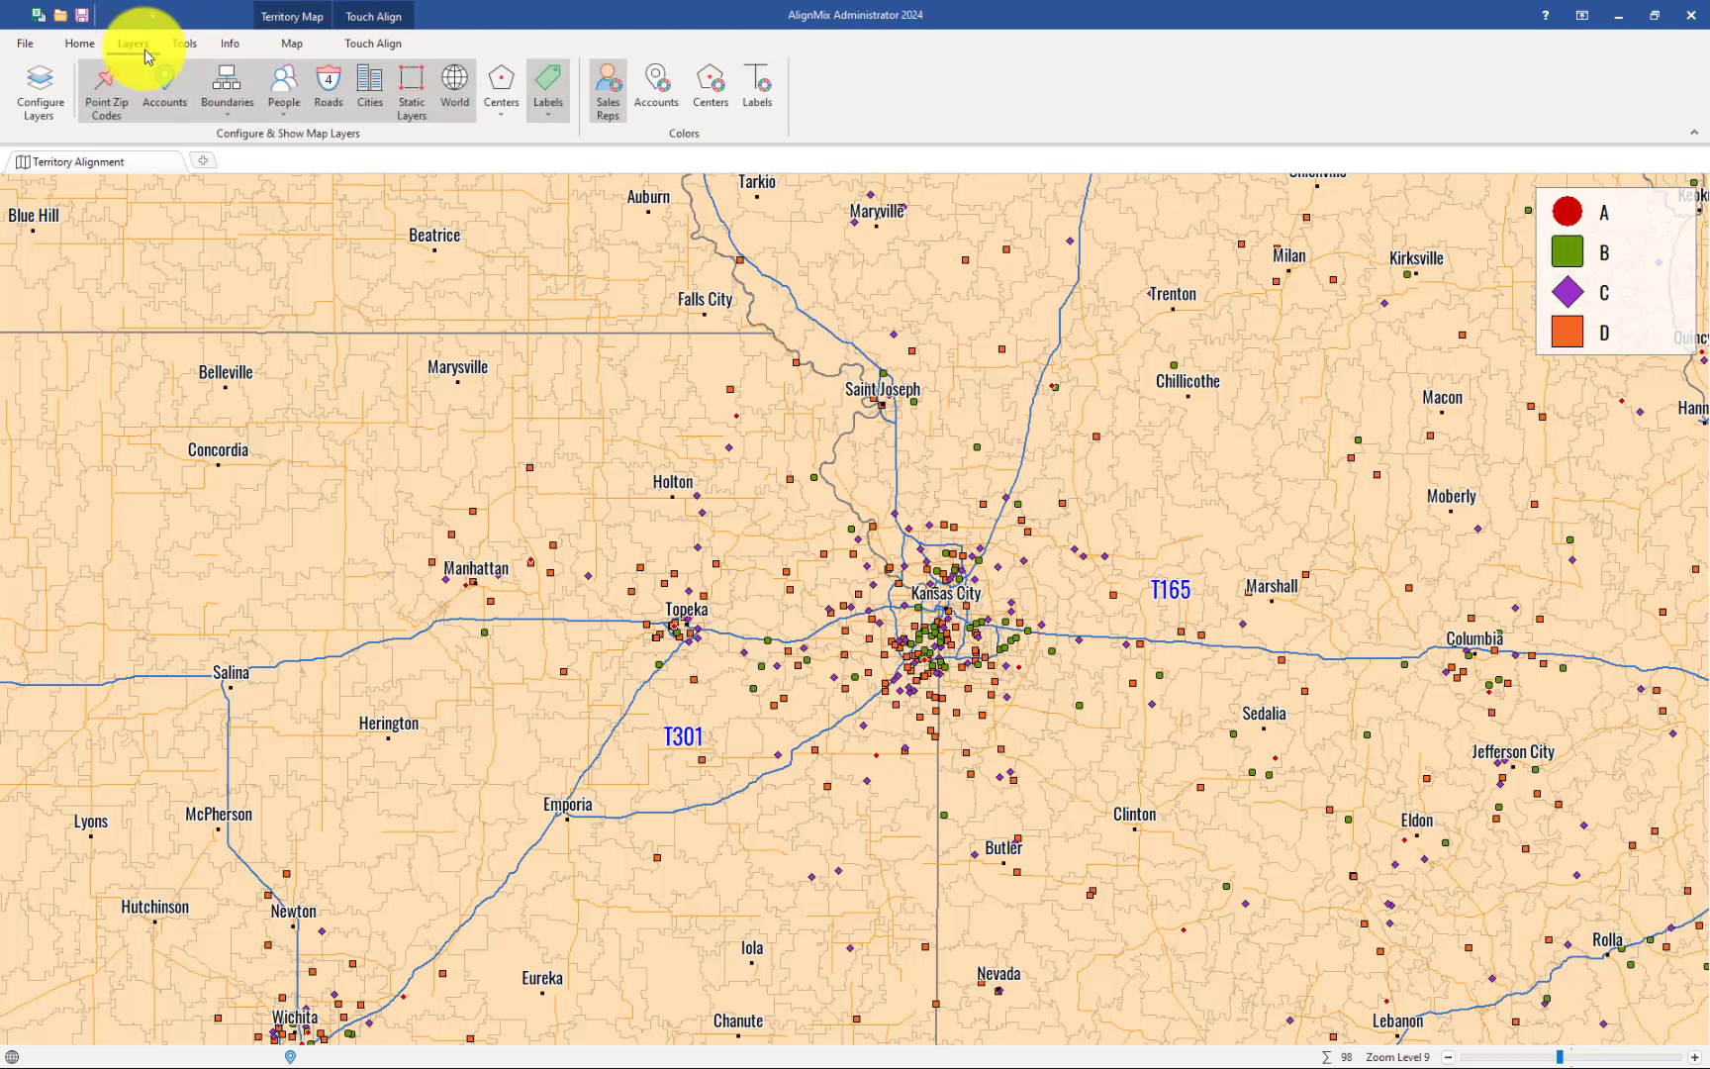
click(652, 93)
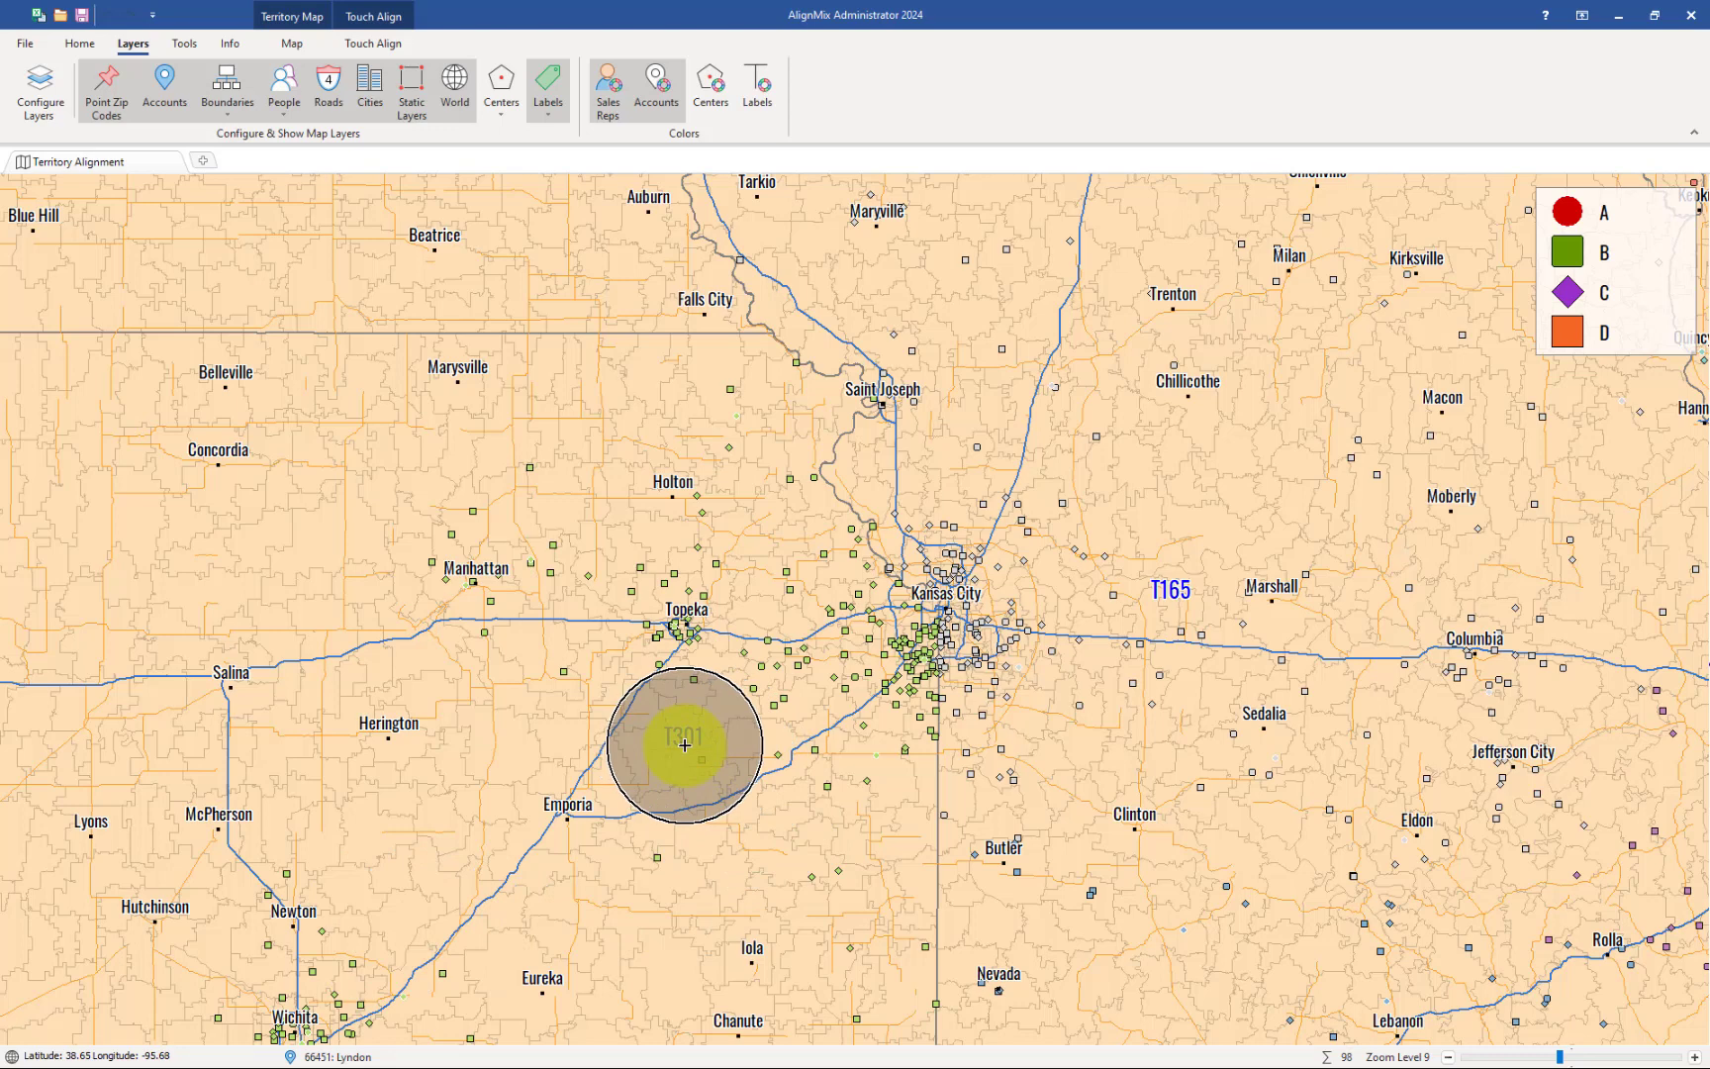
click(758, 79)
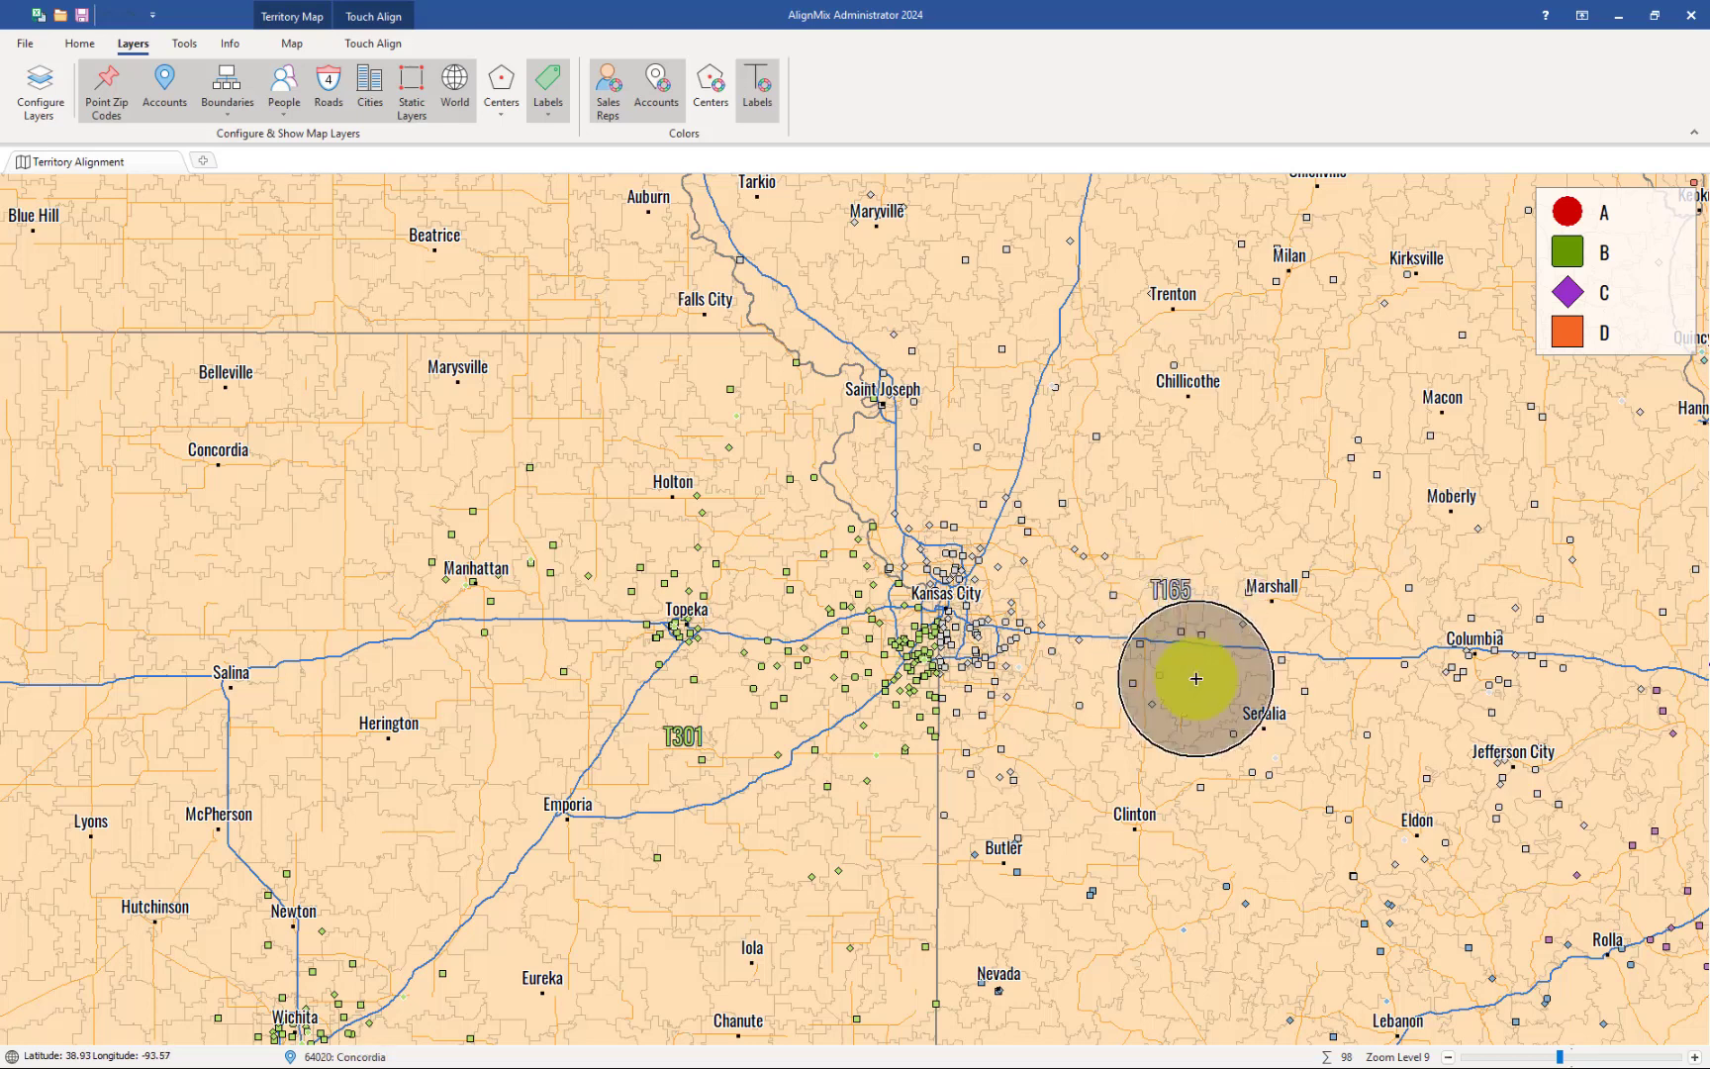
Zoom the map out and back in around the labelled territories.
scroll(1223, 703, down, 2)
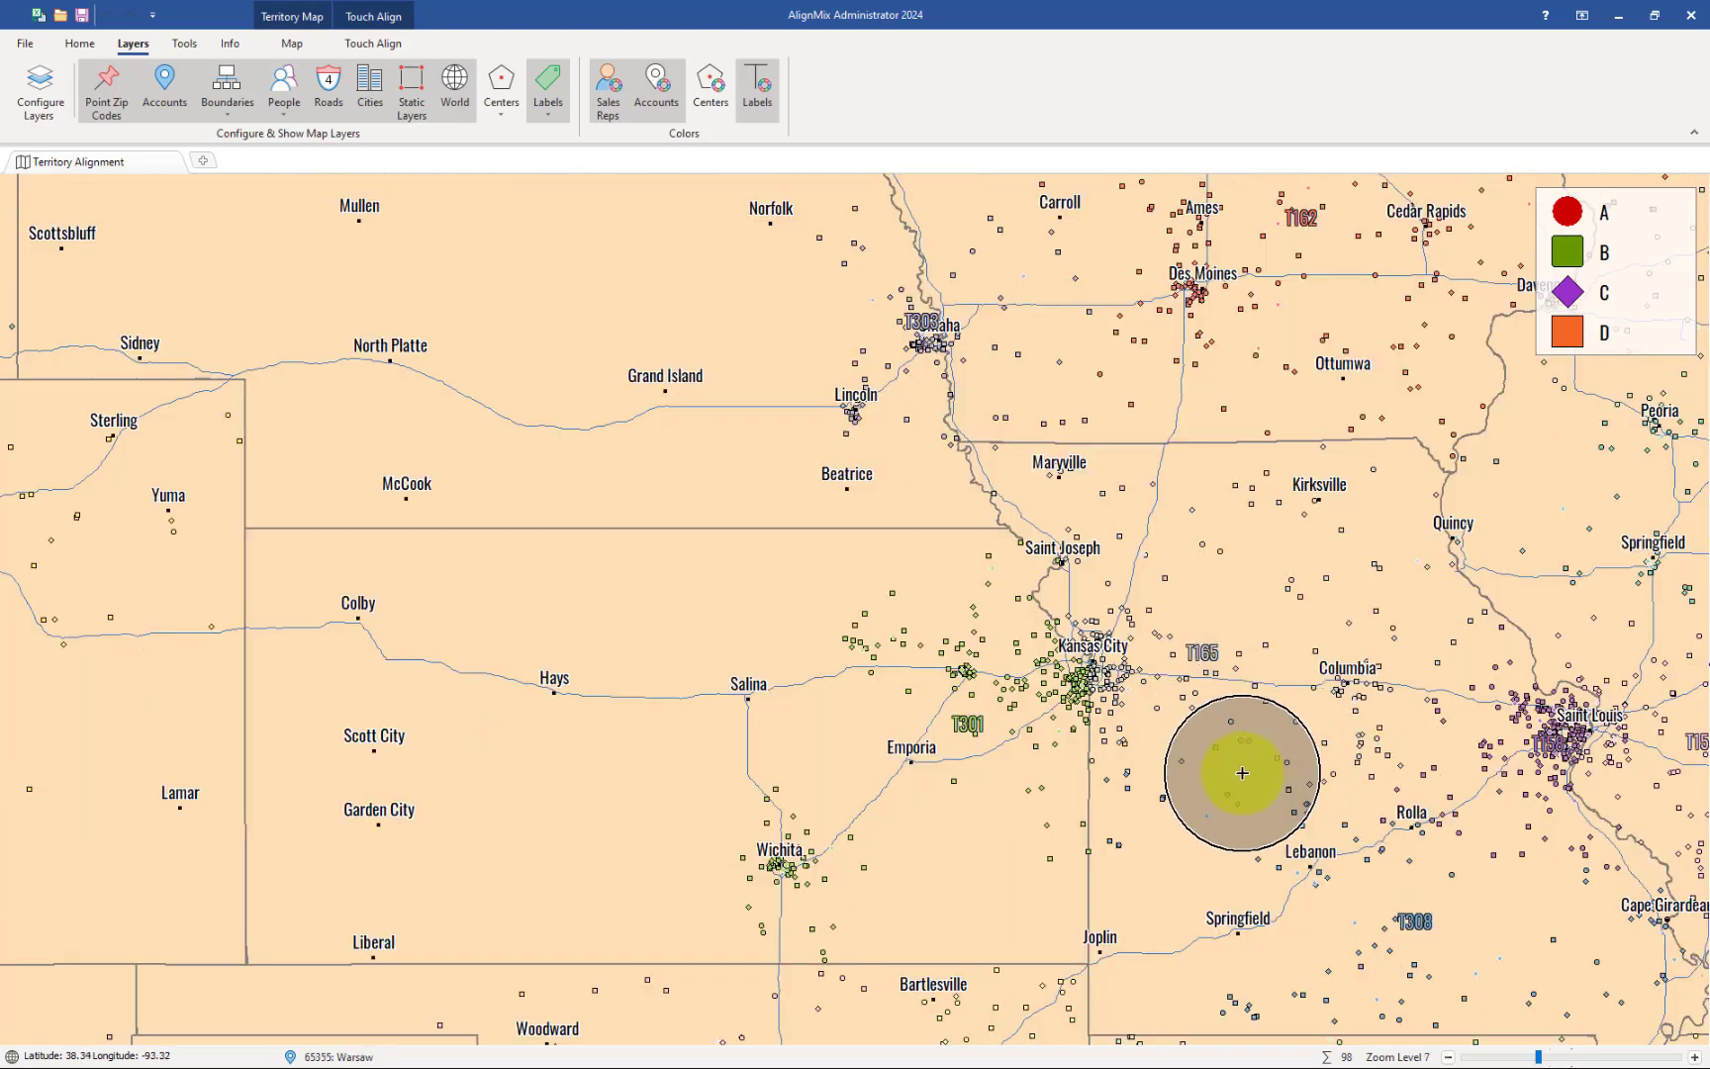
scroll(1503, 822, up, 2)
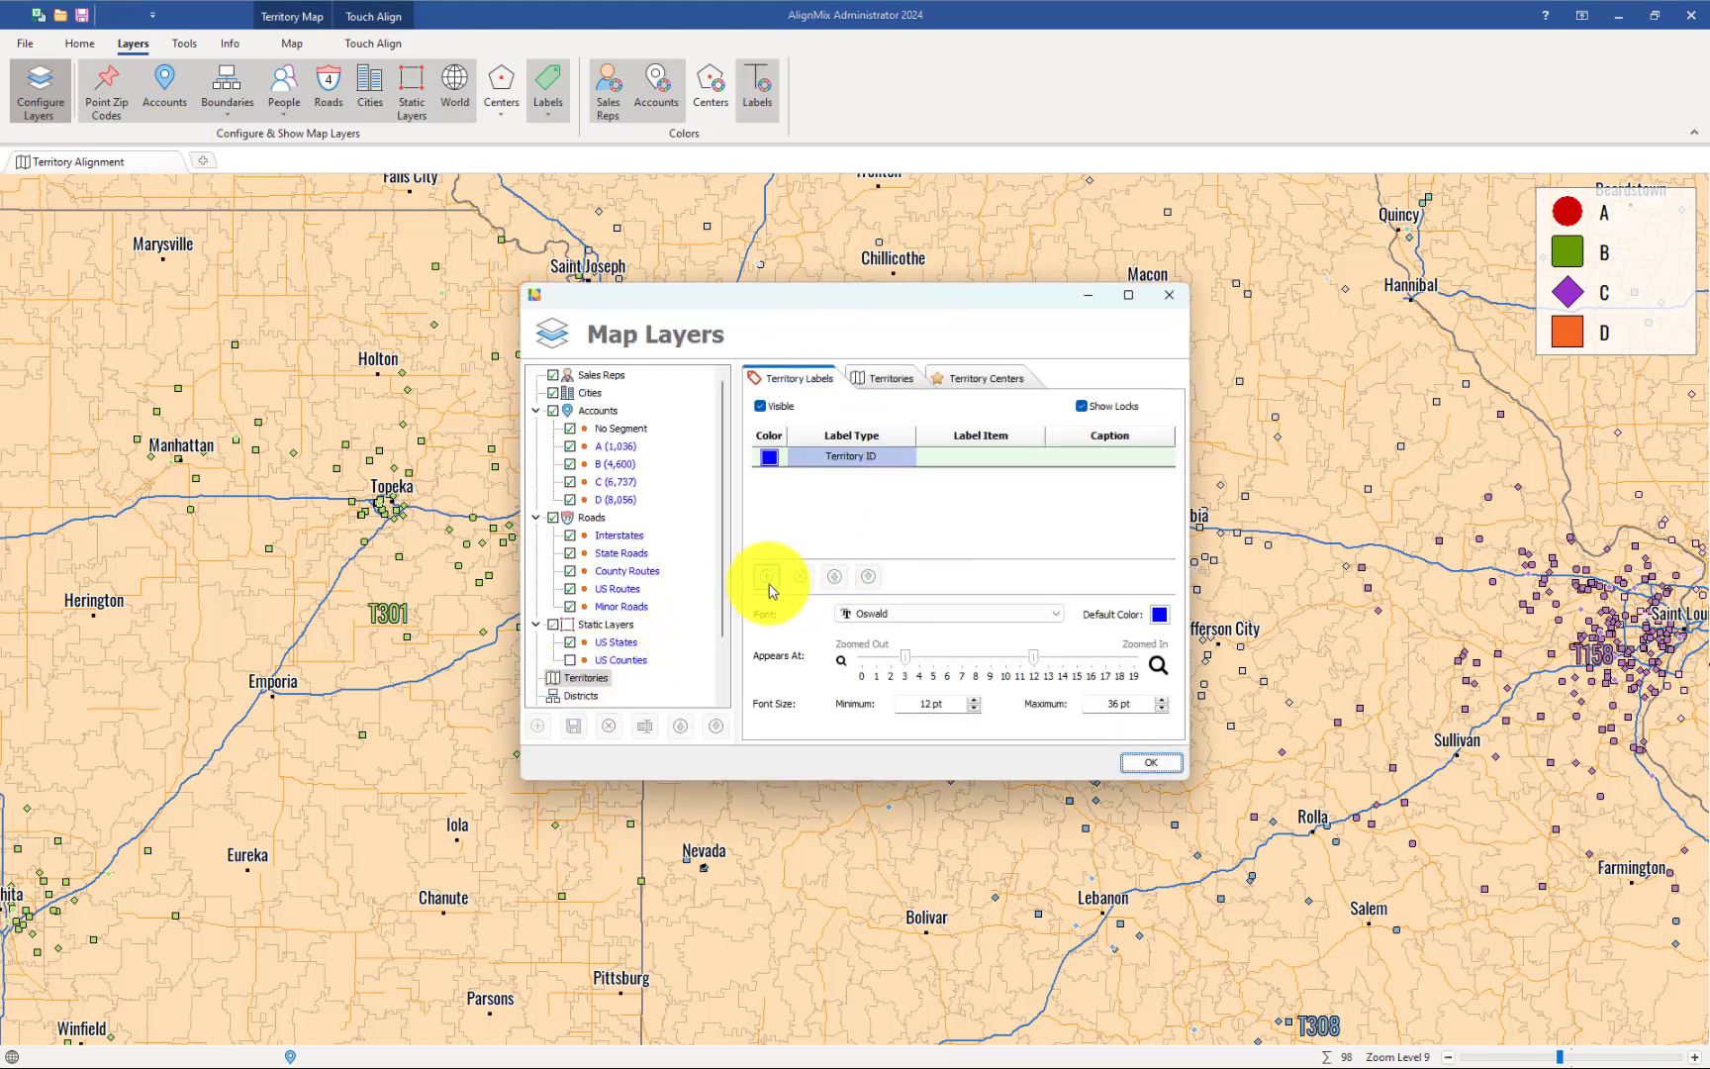
Add a territory label line showing sales 2023 with the caption 'sales:'.
click(767, 577)
click(977, 477)
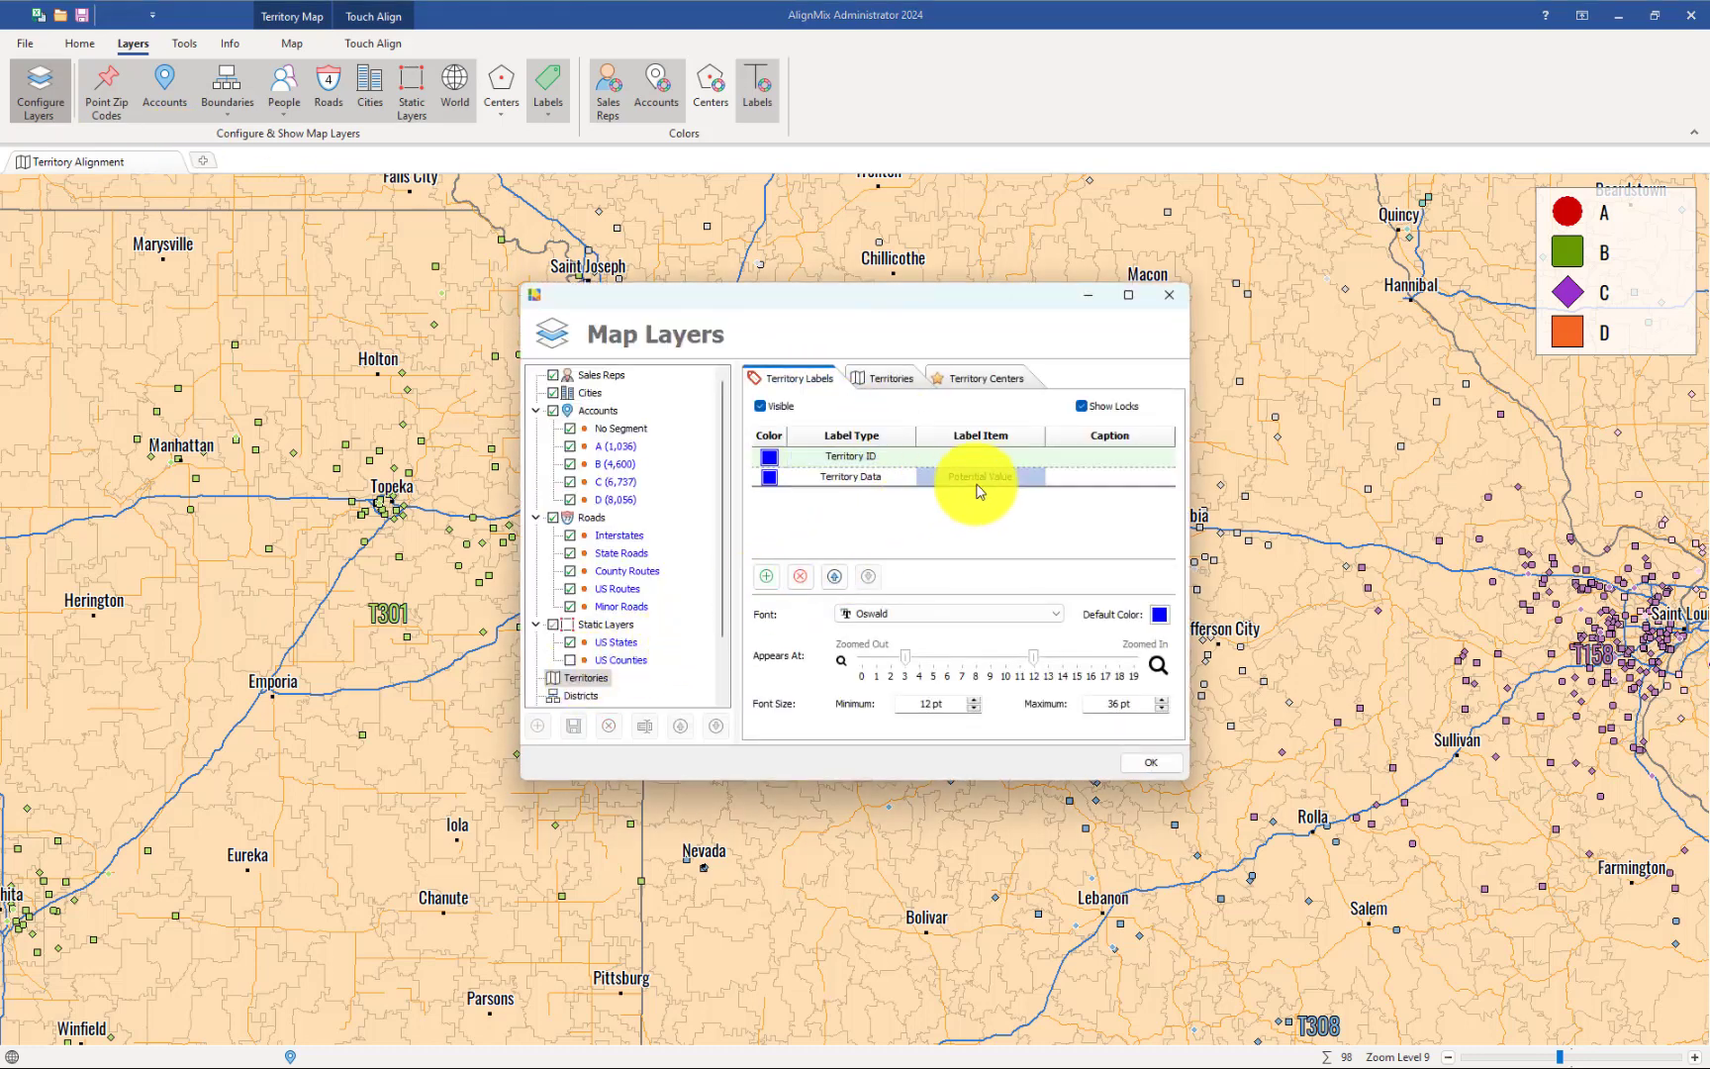
click(1015, 477)
click(989, 530)
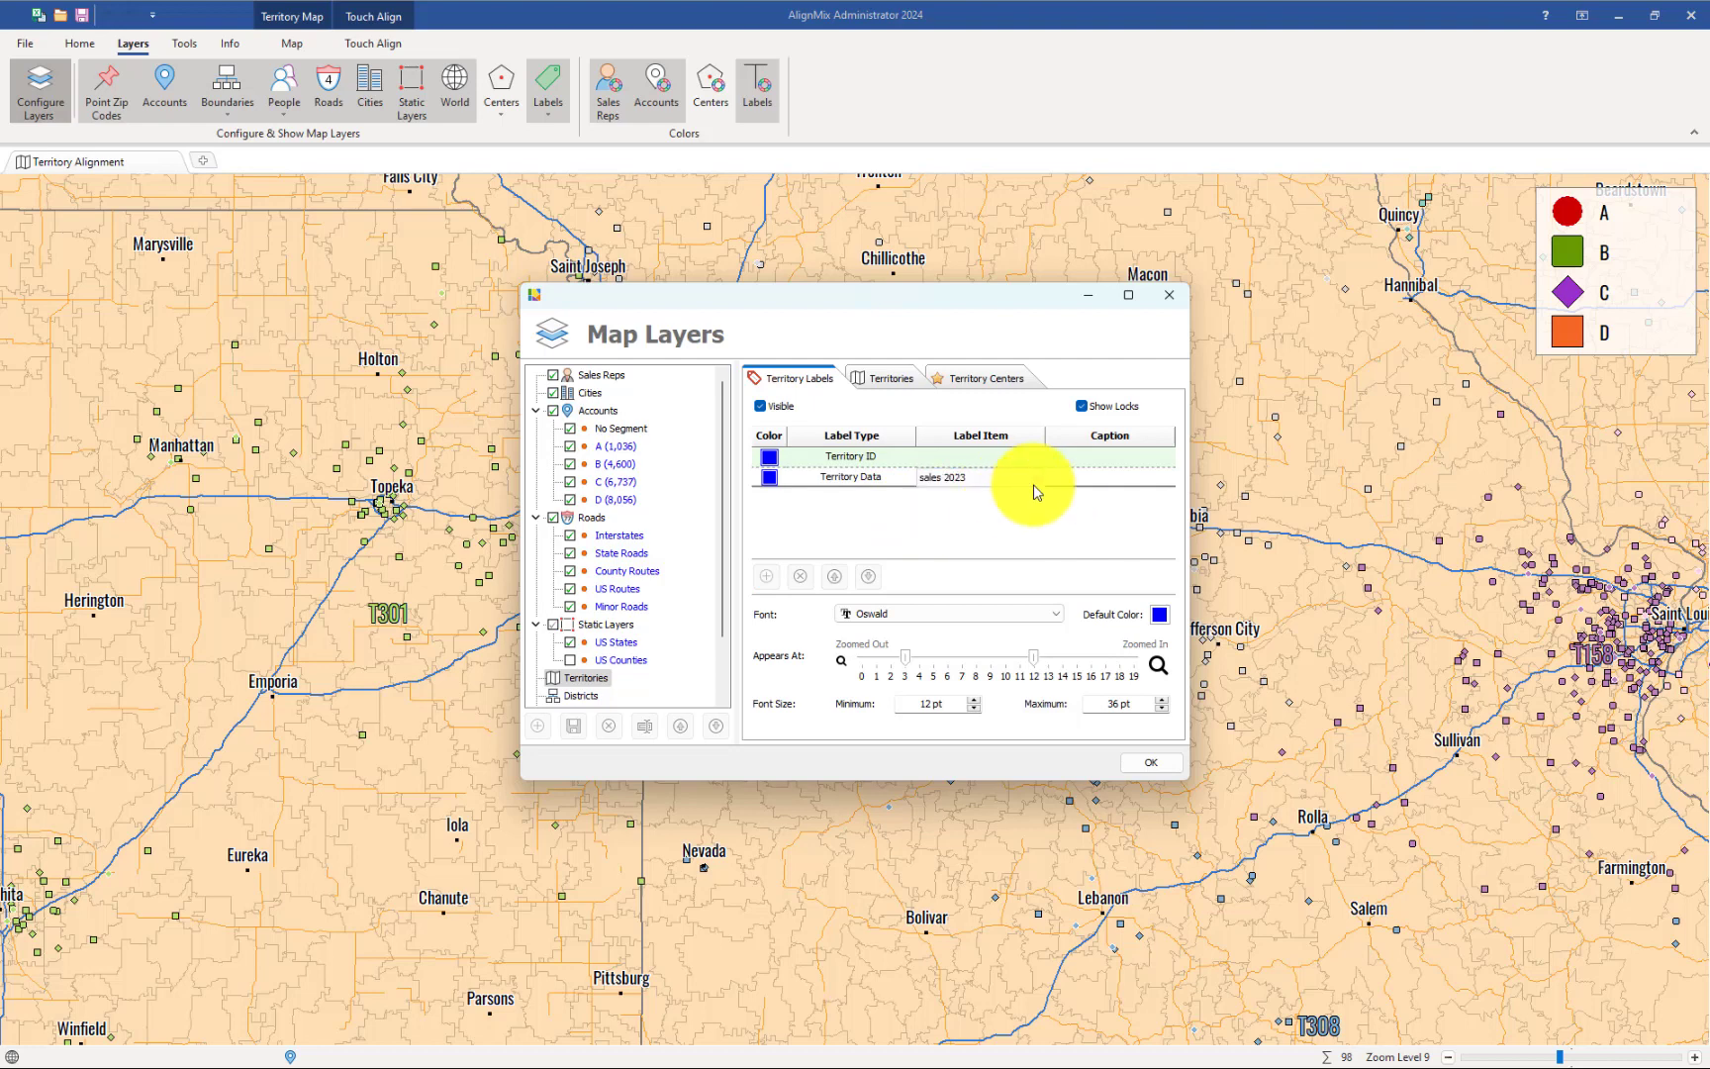
click(1108, 479)
click(1113, 477)
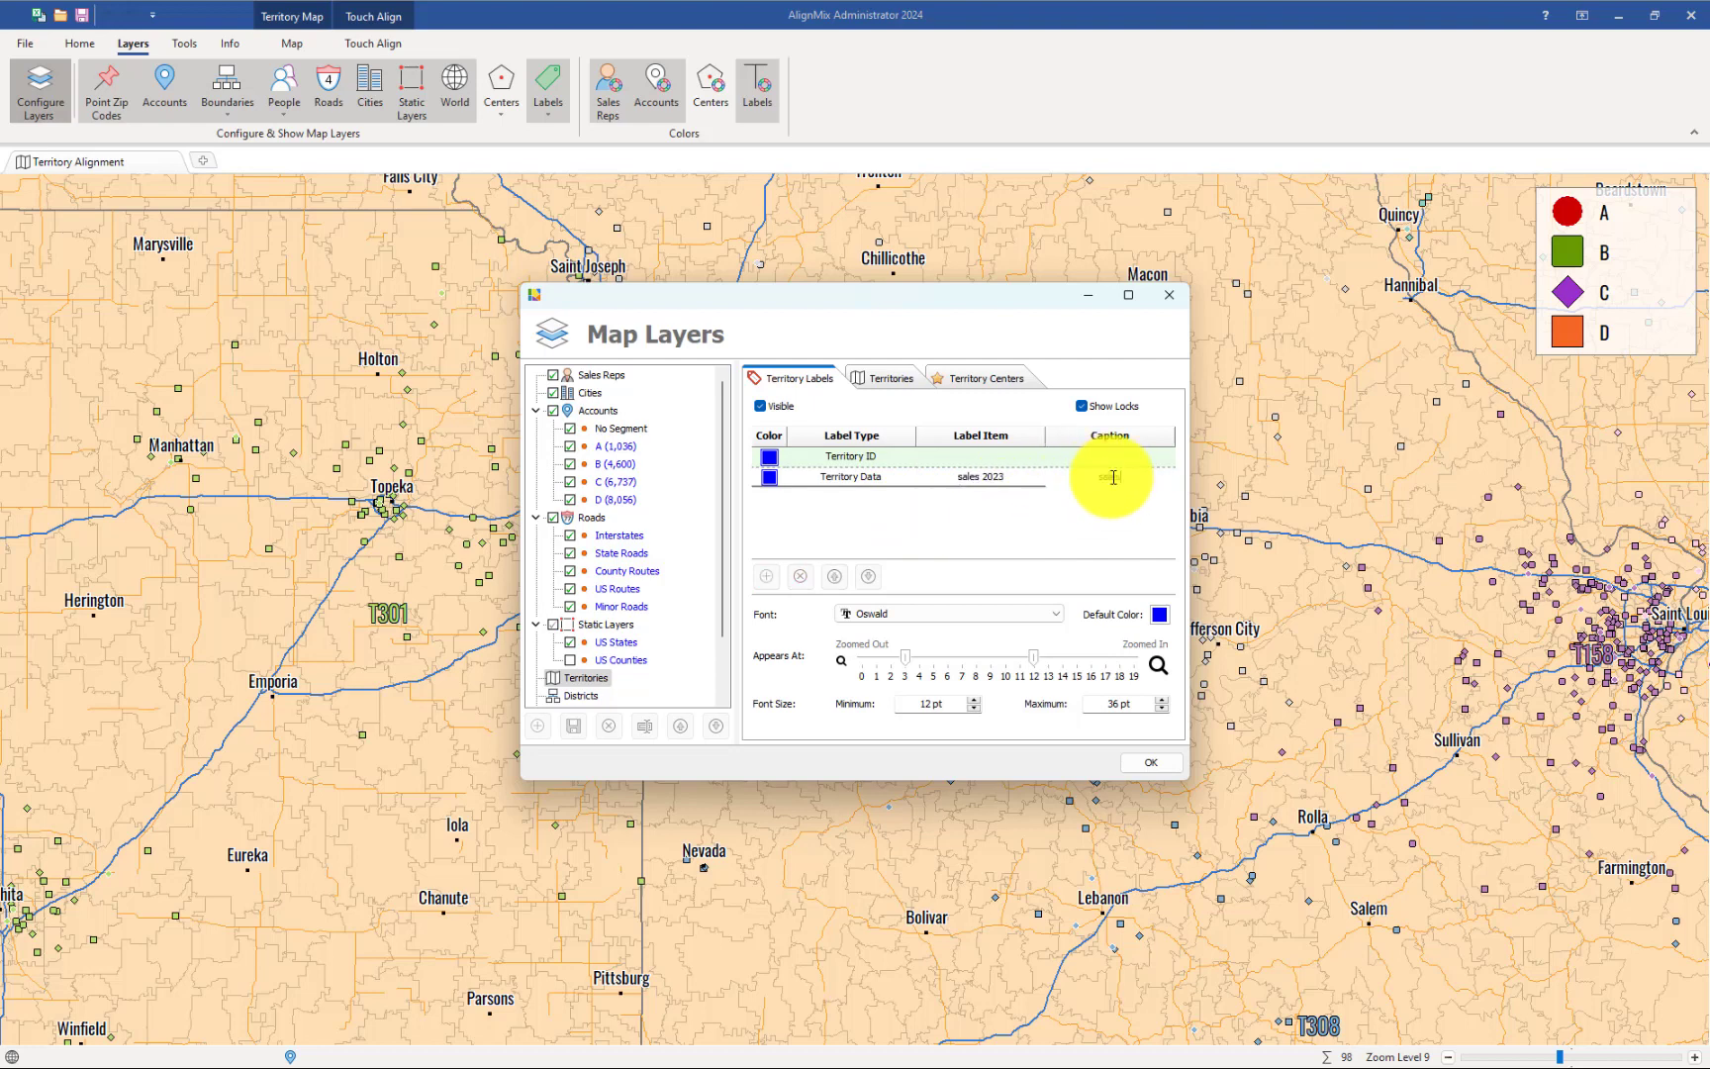
click(1148, 761)
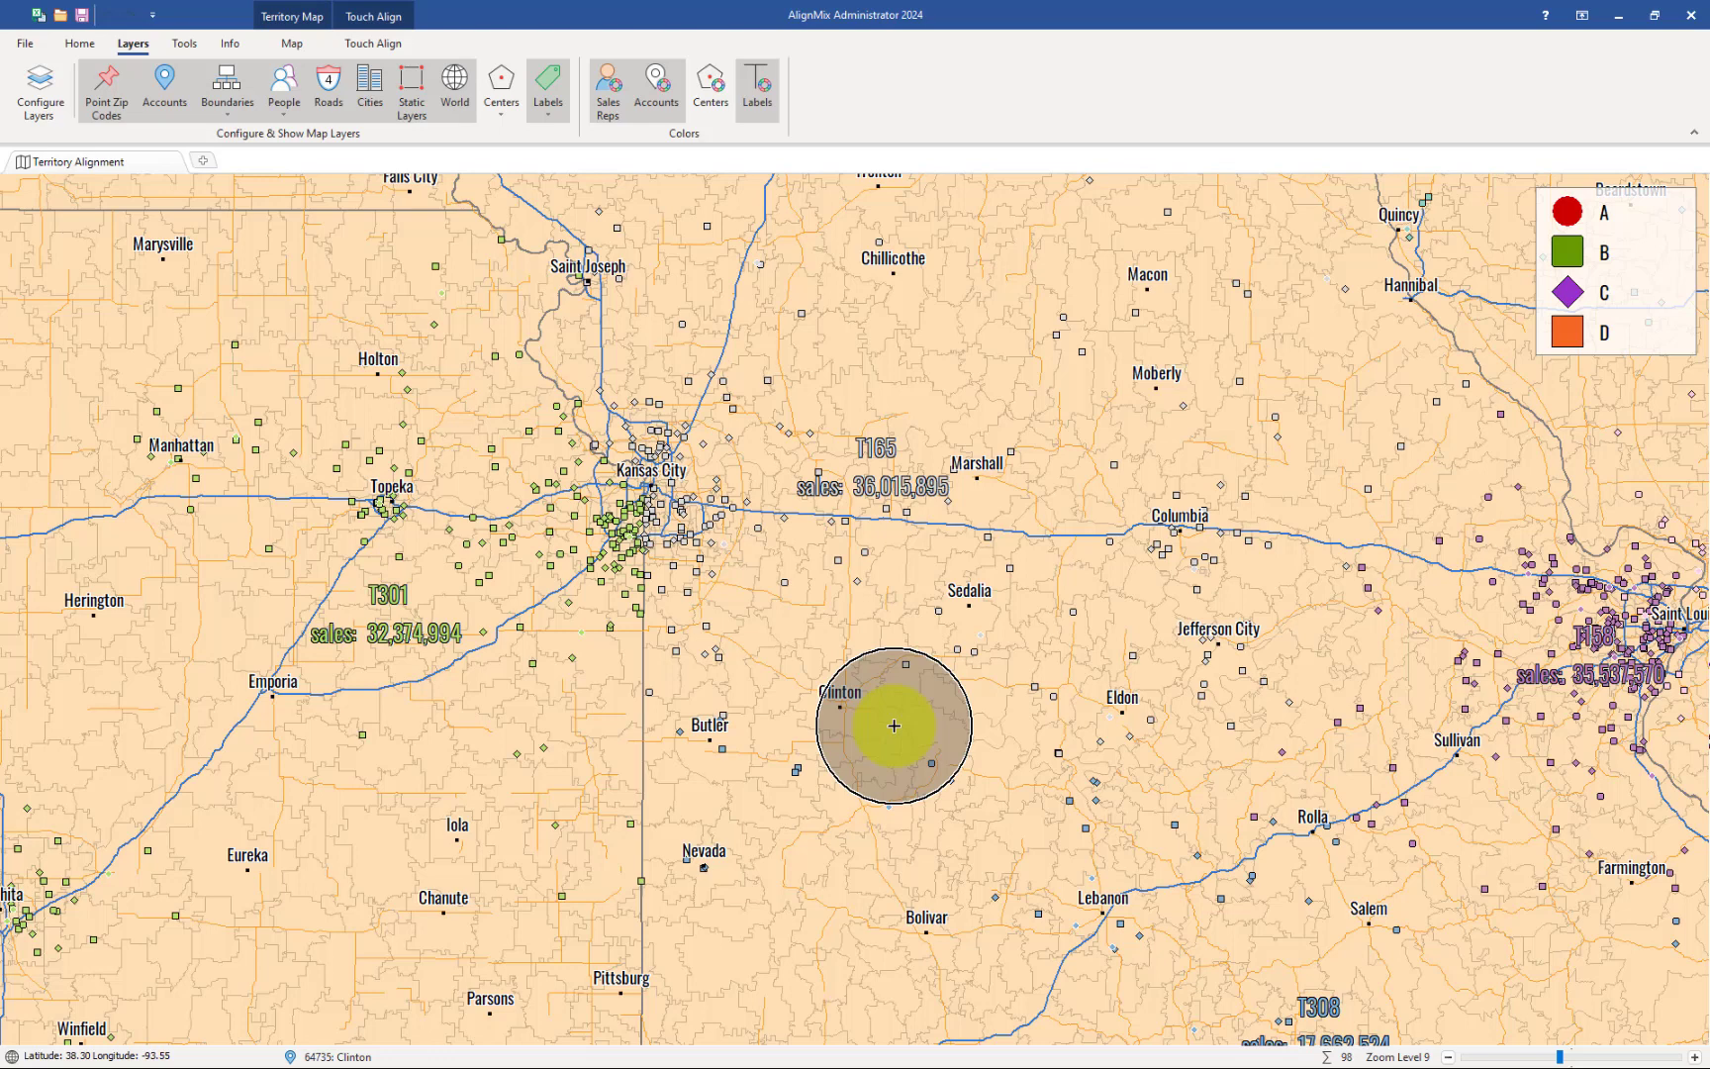
Zoom the map out to Zoom Level 7, covering Omaha to St. Louis.
scroll(894, 725, down, 2)
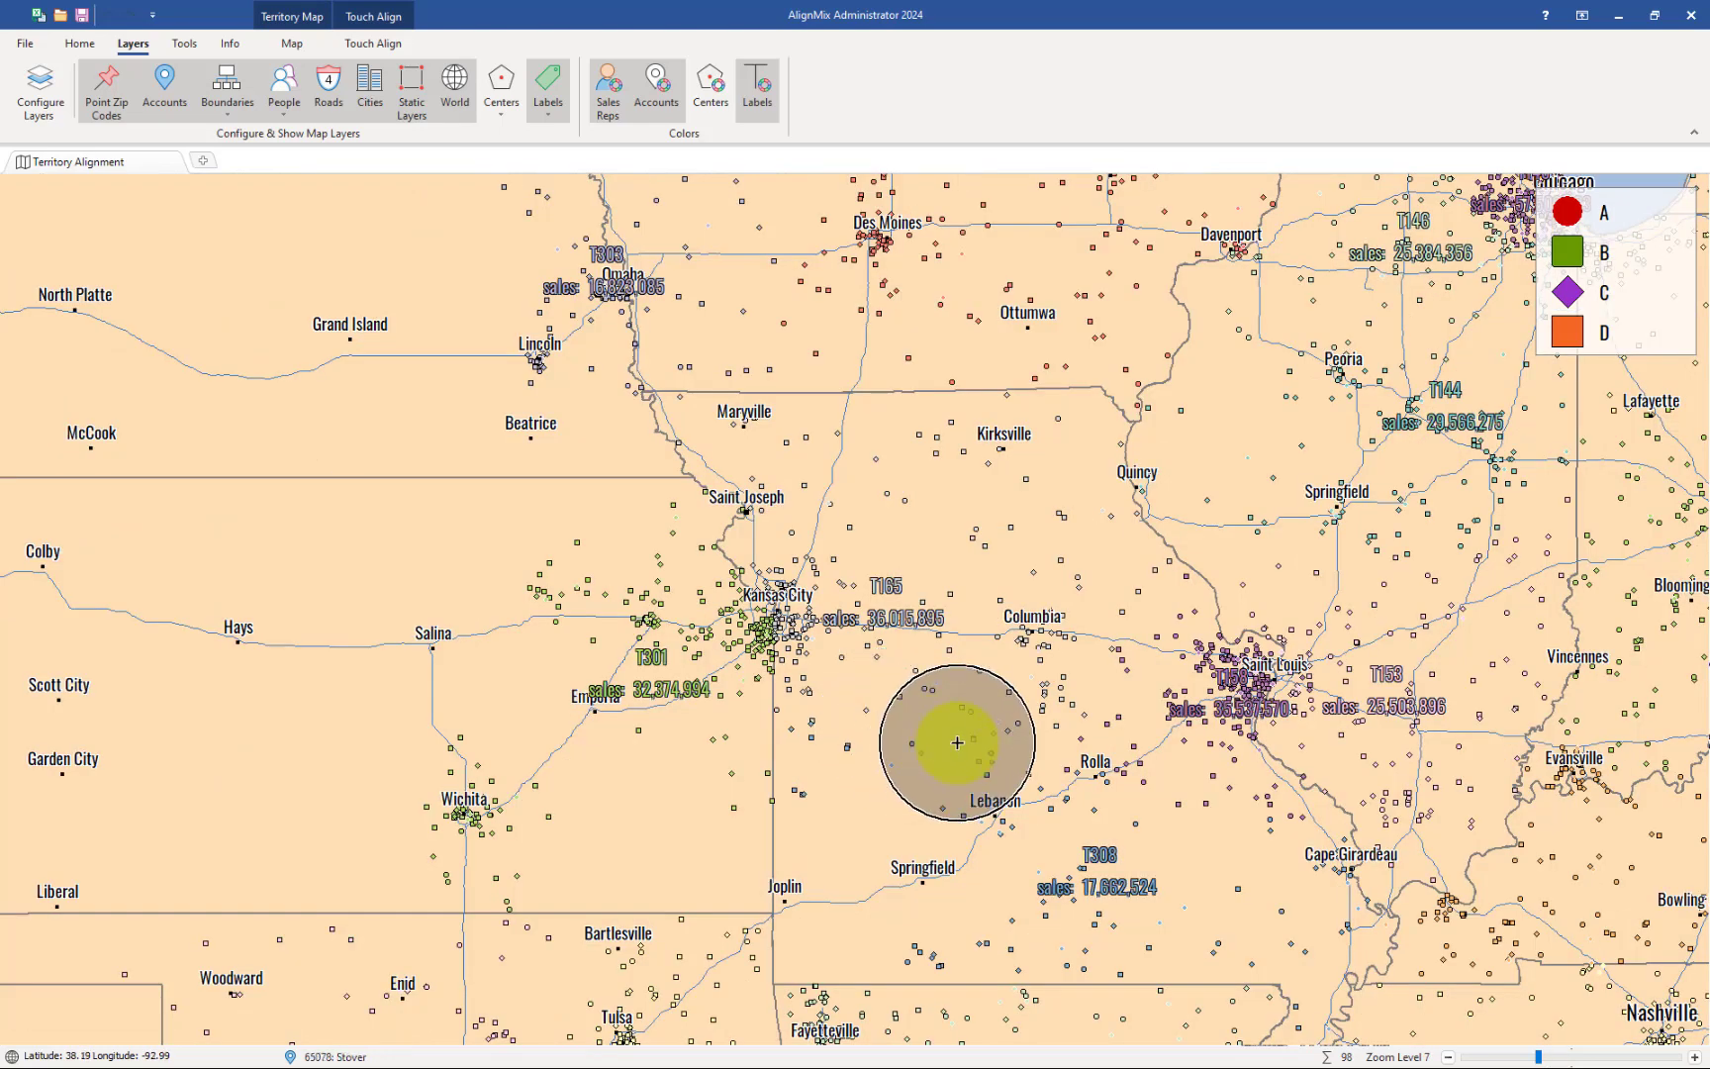